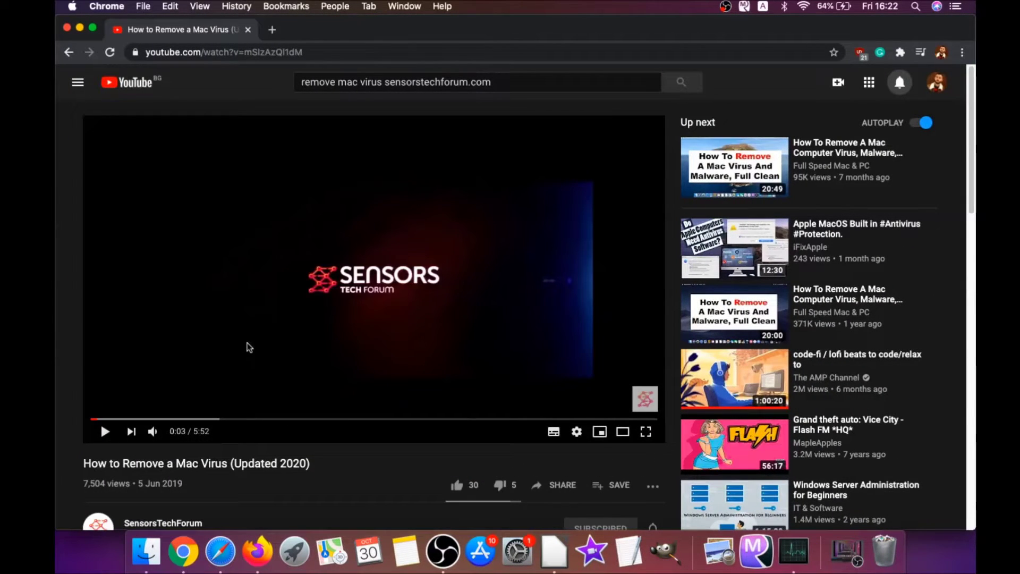
scroll(247, 347, "down", 1)
scroll(247, 352, "down", 2)
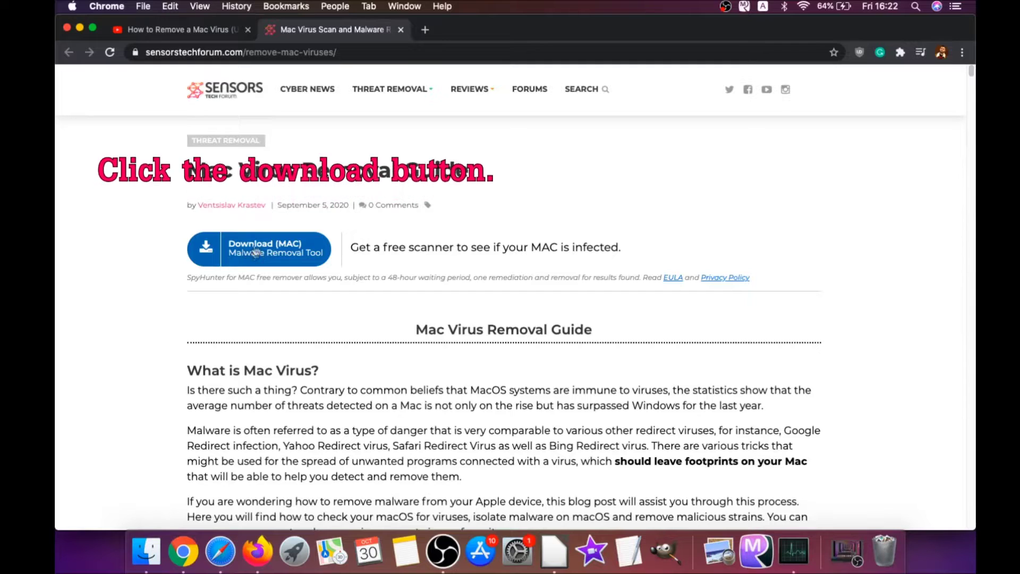
Download the SpyHunter for Mac installer from the article, open the .dmg, and minimise Chrome.
left_click(256, 250)
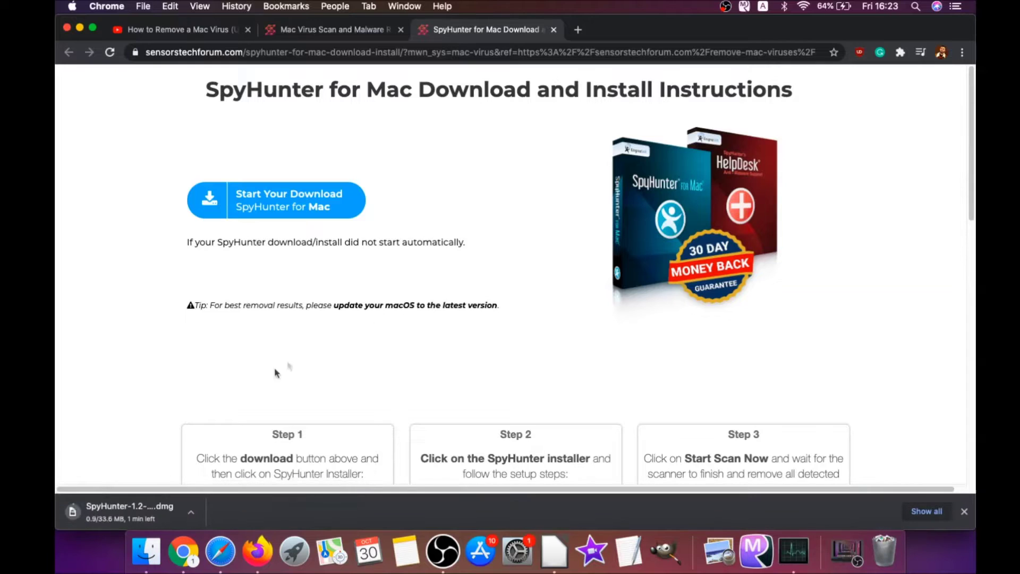
left_click(104, 512)
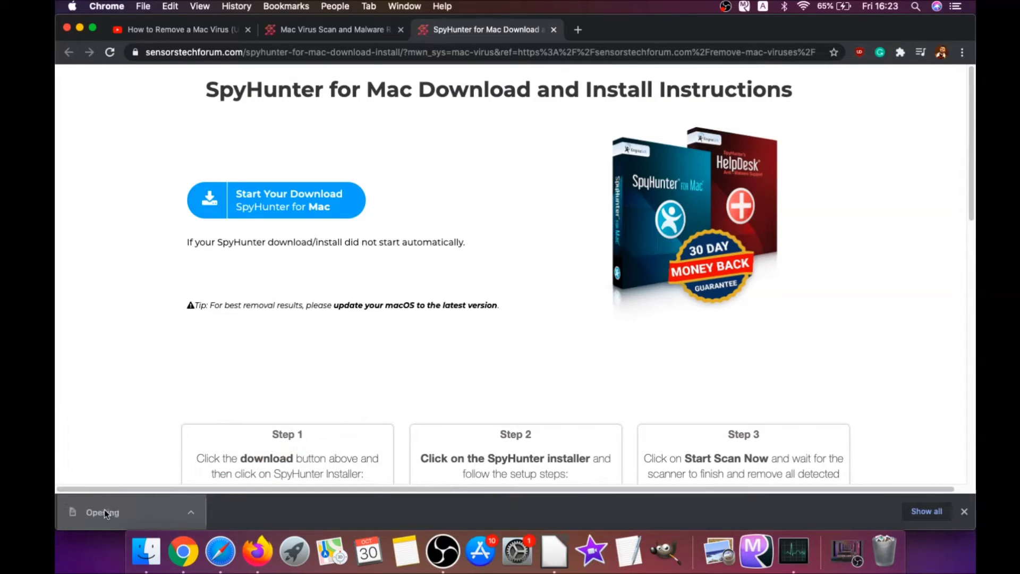
left_click(80, 30)
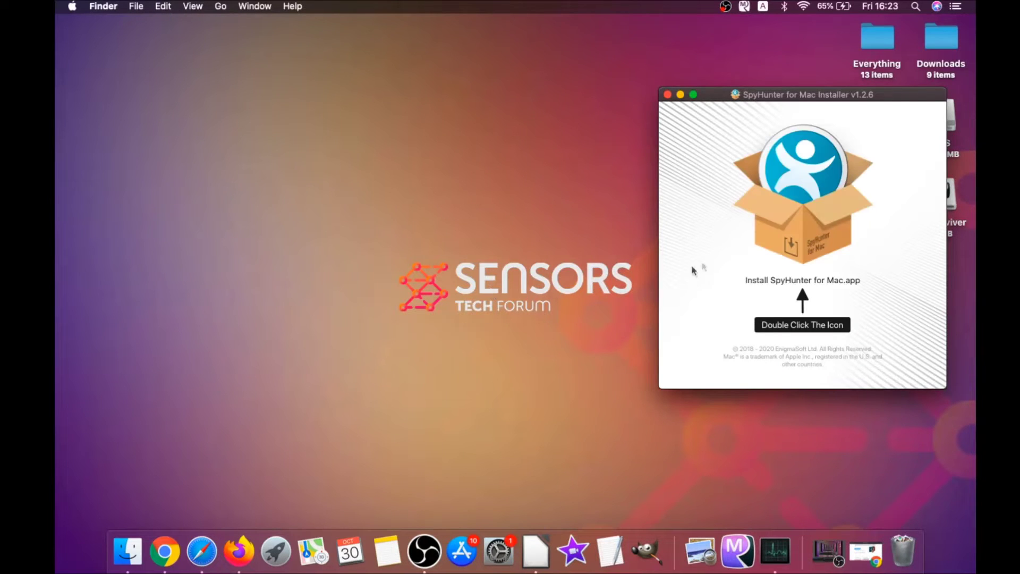
Launch Install SpyHunter for Mac.app, confirm the internet warning, accept the EULA and install.
double_click(792, 227)
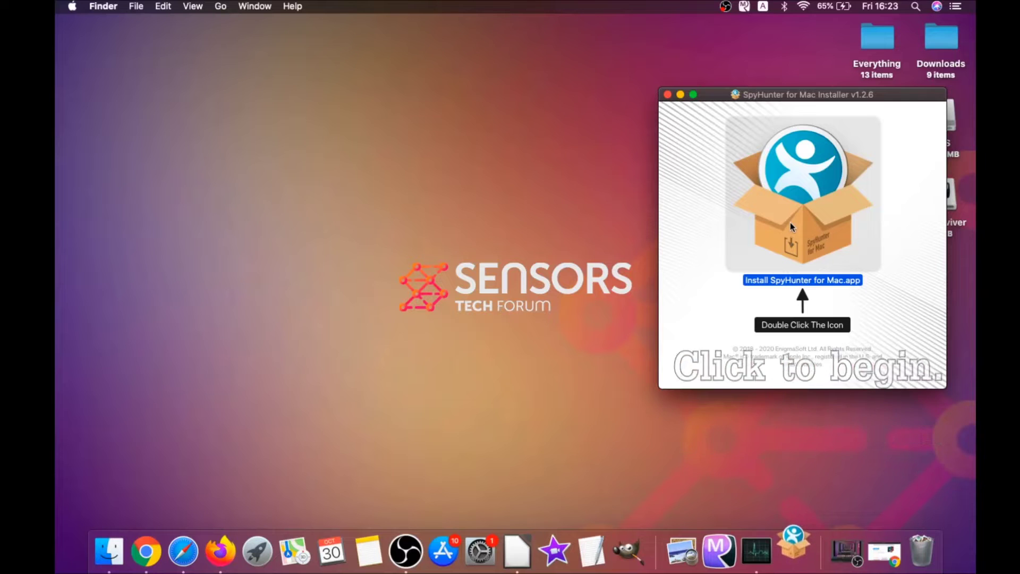
left_click(680, 94)
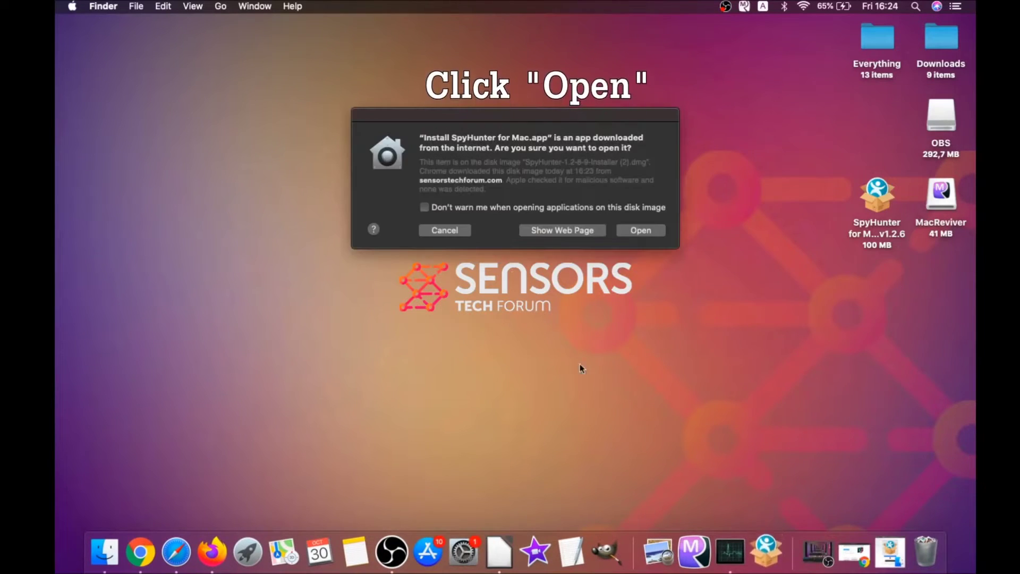
left_click(628, 230)
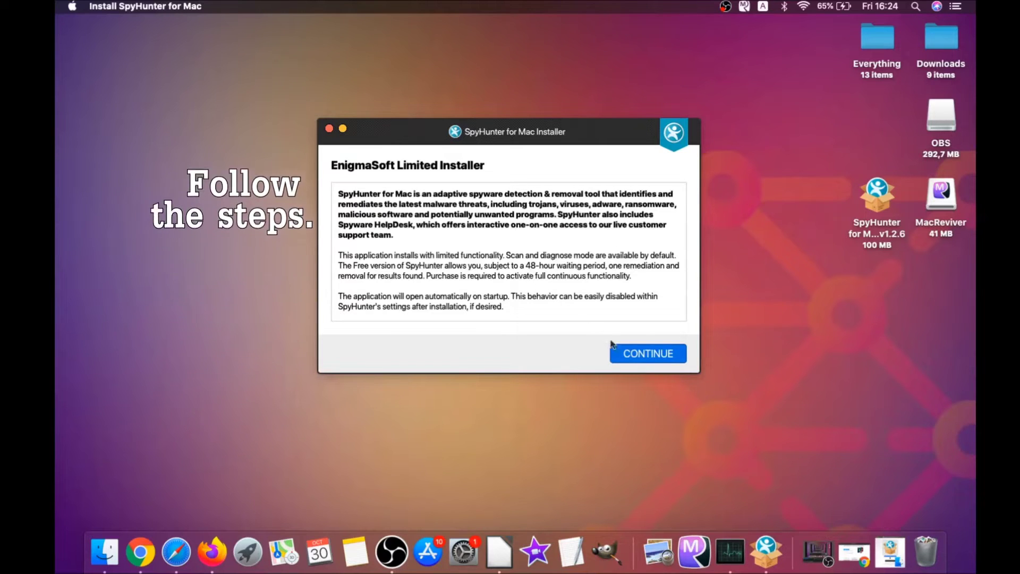
left_click(627, 350)
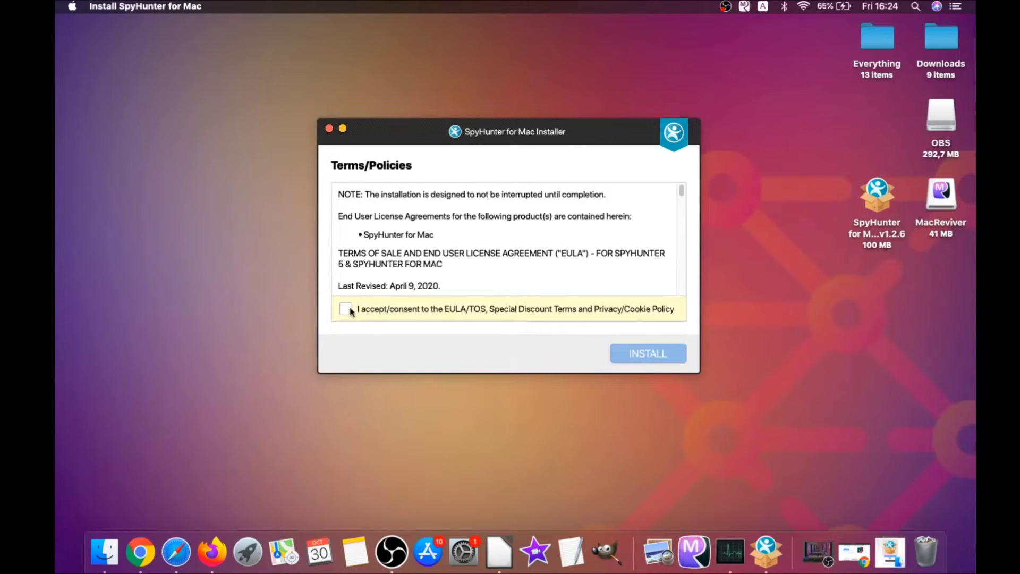
left_click(346, 309)
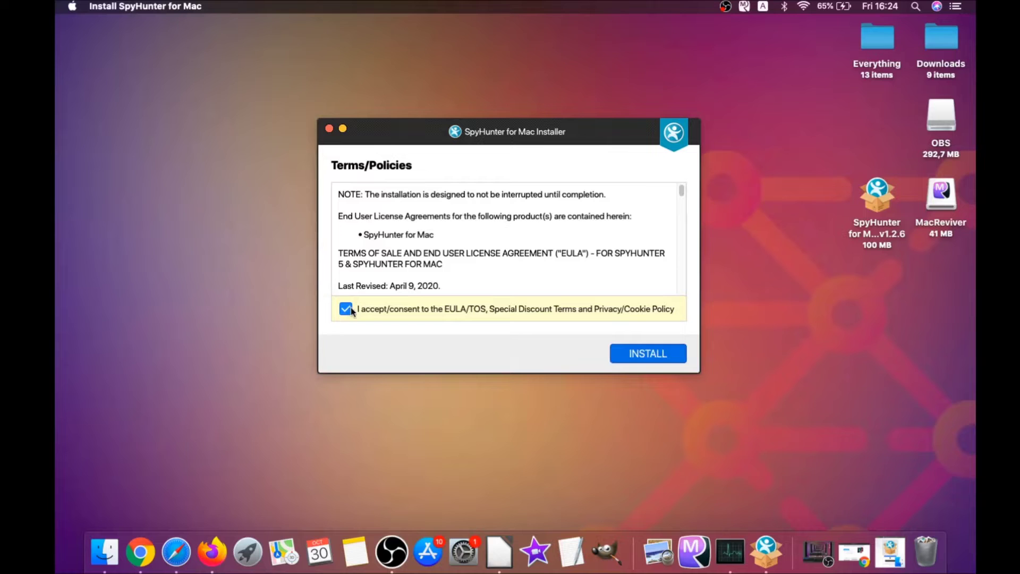
left_click(623, 355)
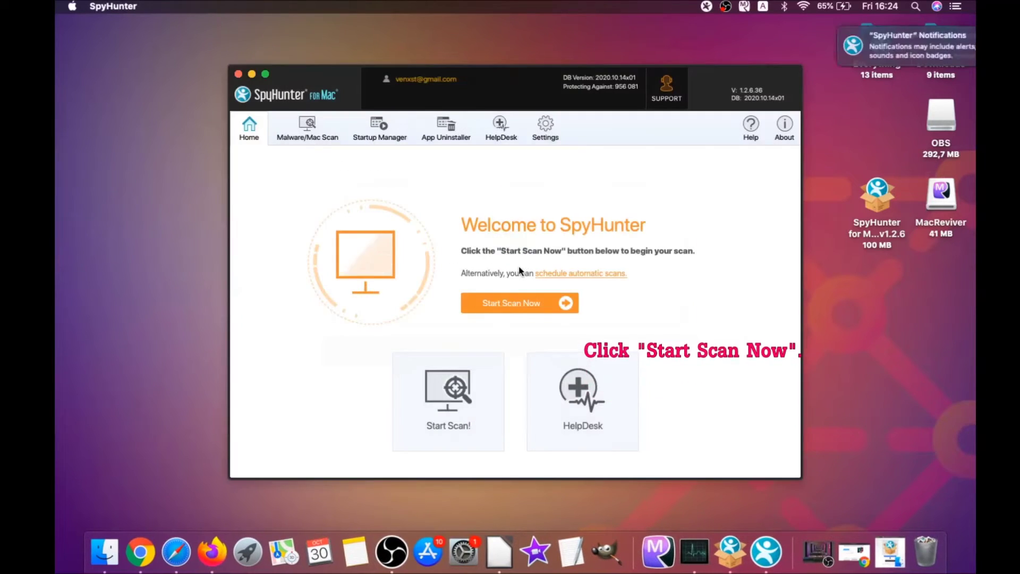
Scan the Mac, remove MacReviverSetup.dmg and the two MacReviver PUPs, then finish.
left_click(516, 302)
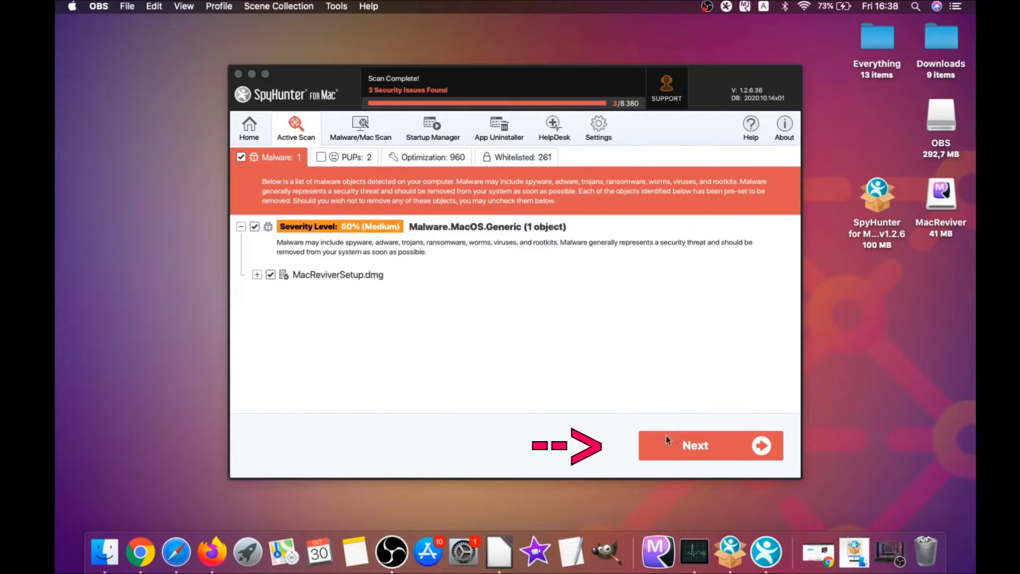
left_click(700, 451)
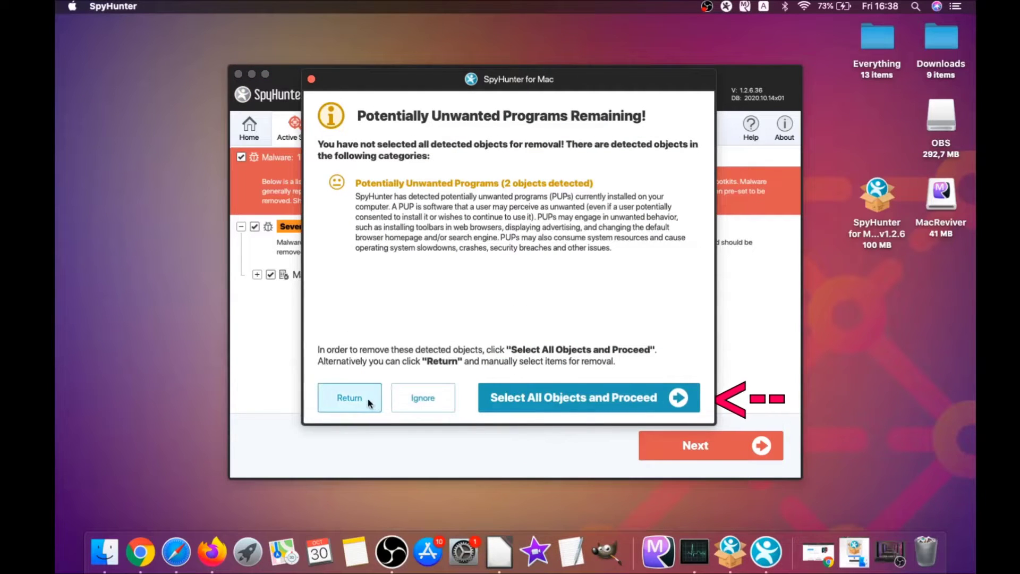
left_click(408, 406)
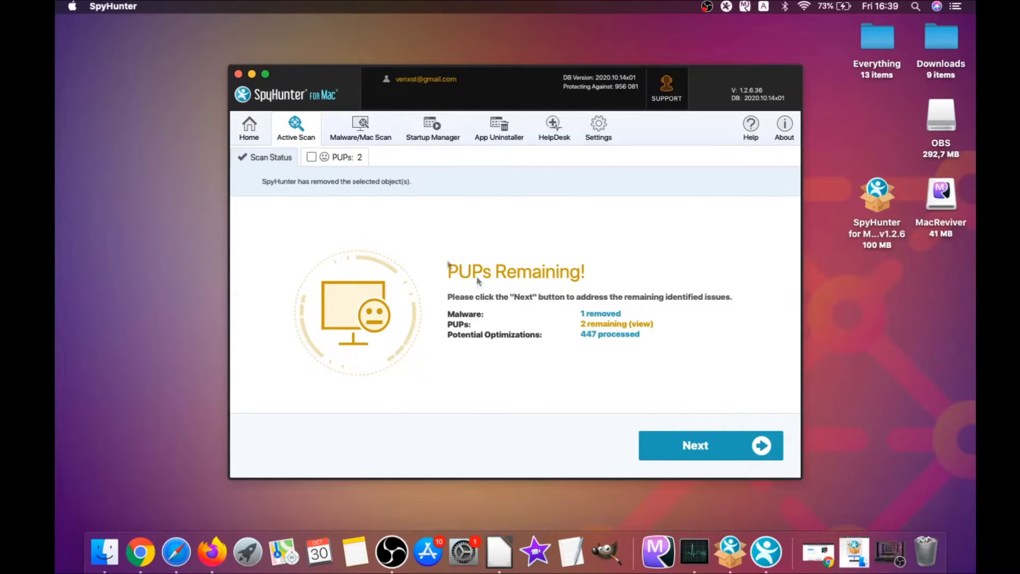
left_click(343, 157)
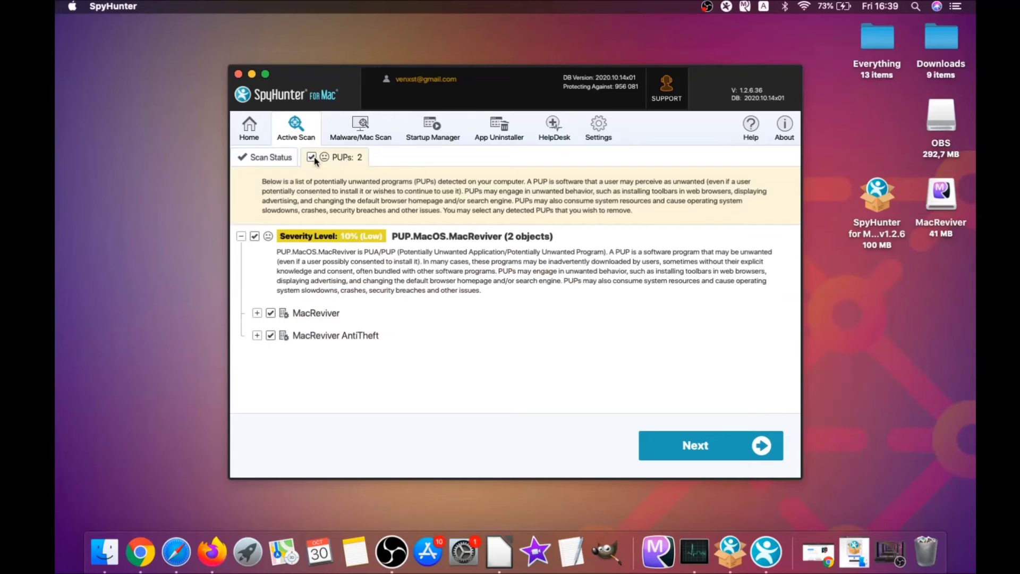
left_click(712, 445)
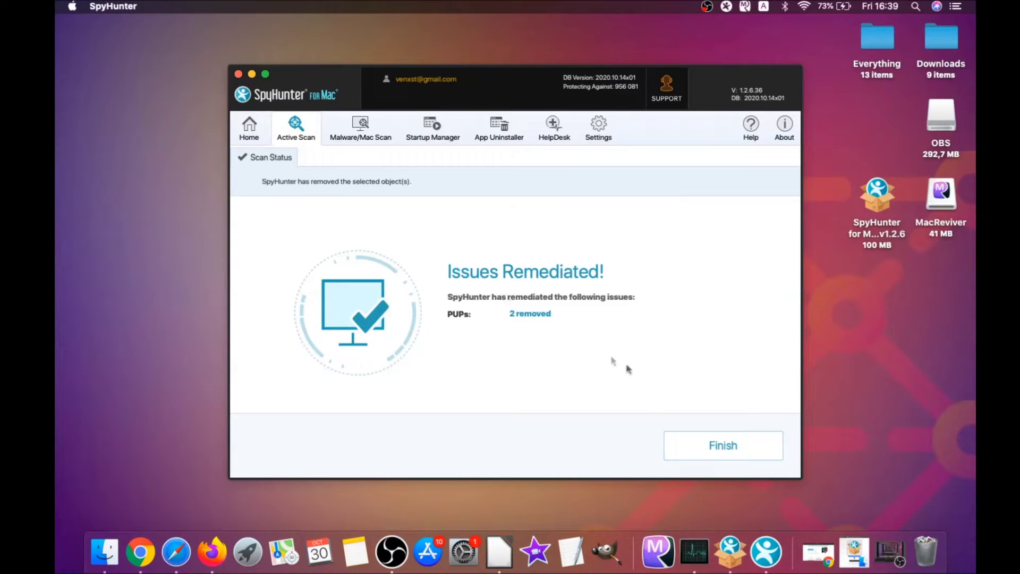
left_click(727, 447)
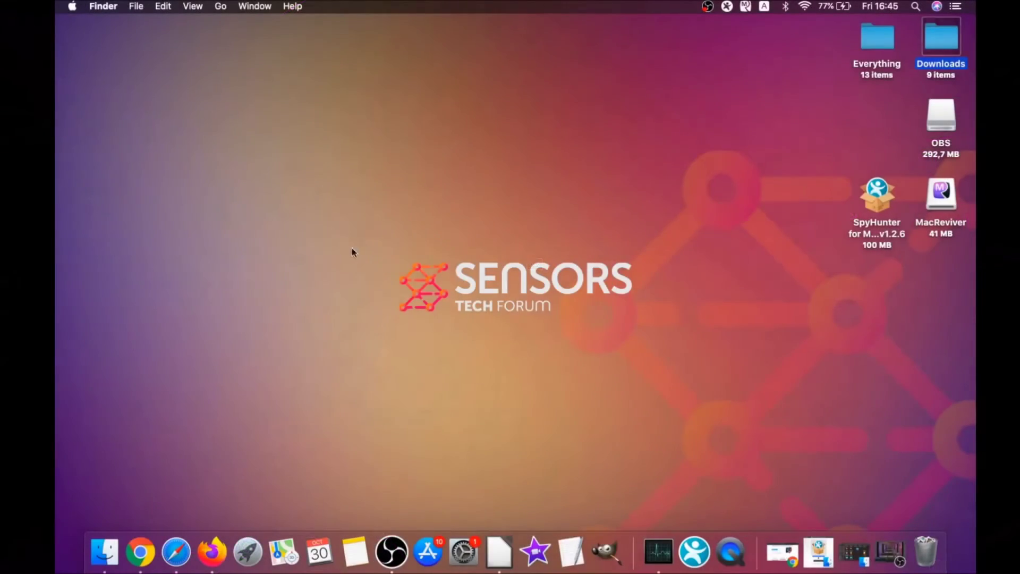
Drag MacReviver.app from Applications to the Bin and close the Applications window.
left_click(221, 9)
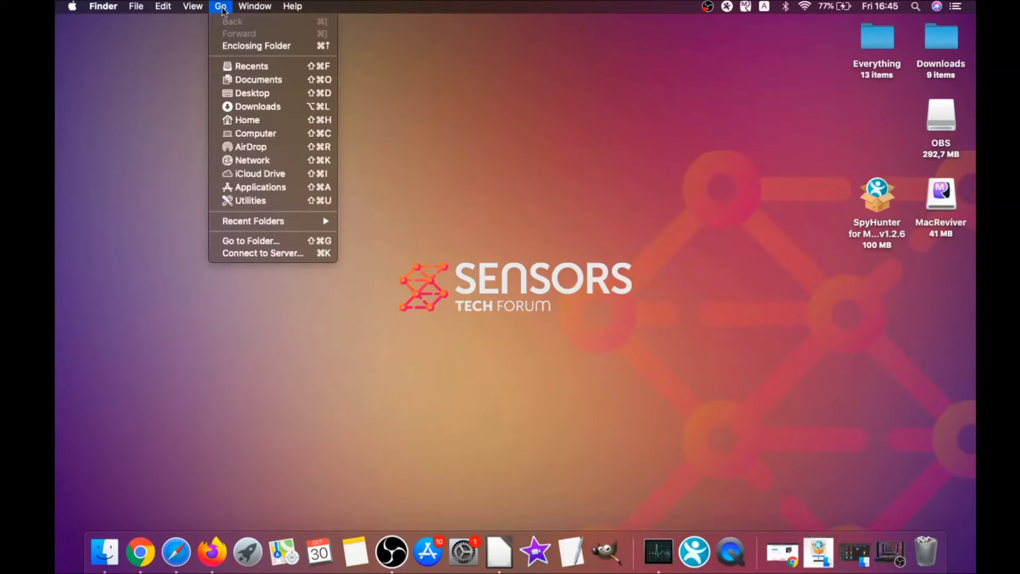
left_click(256, 186)
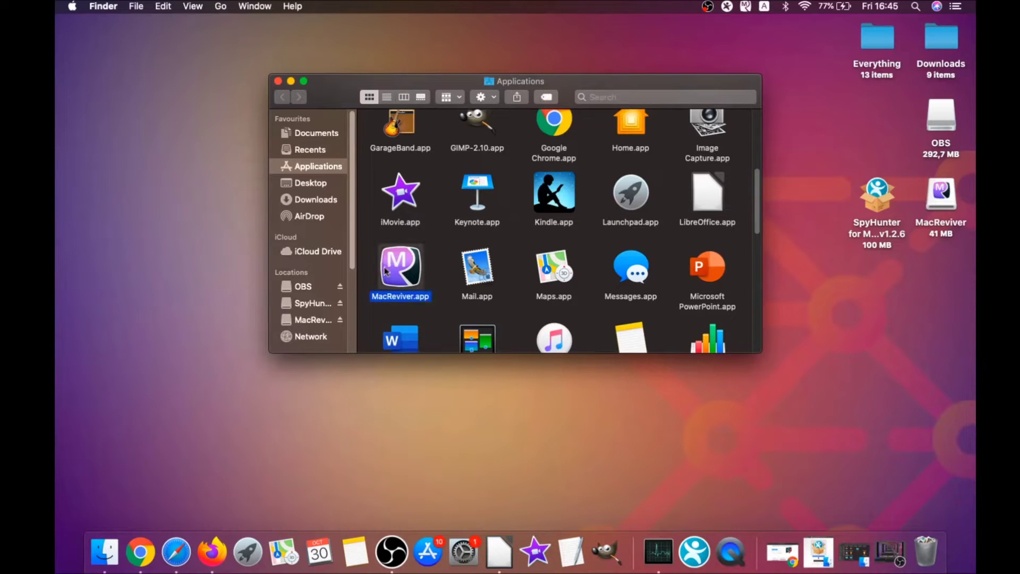
left_click_drag(428, 265, 929, 540)
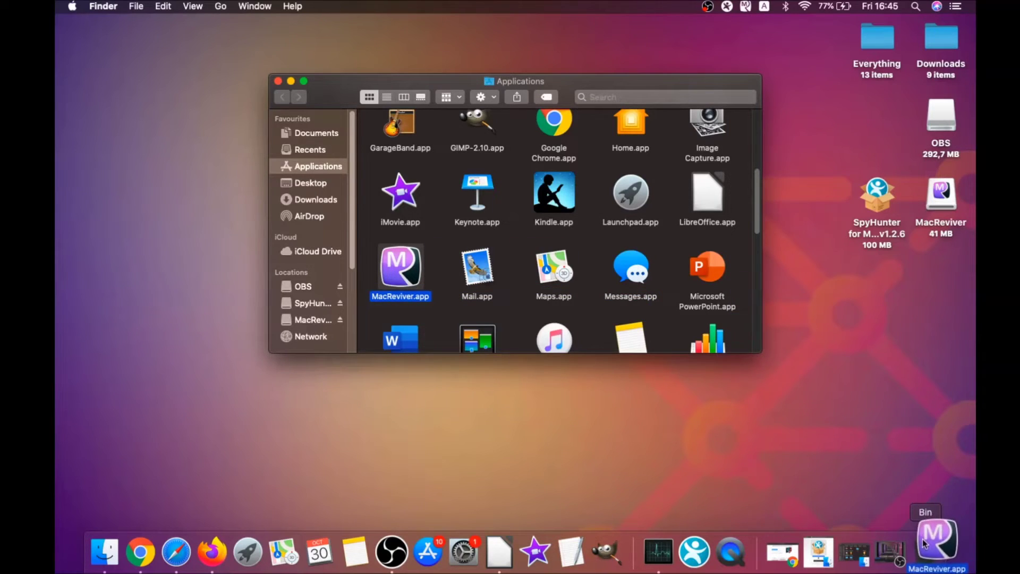
left_click(279, 82)
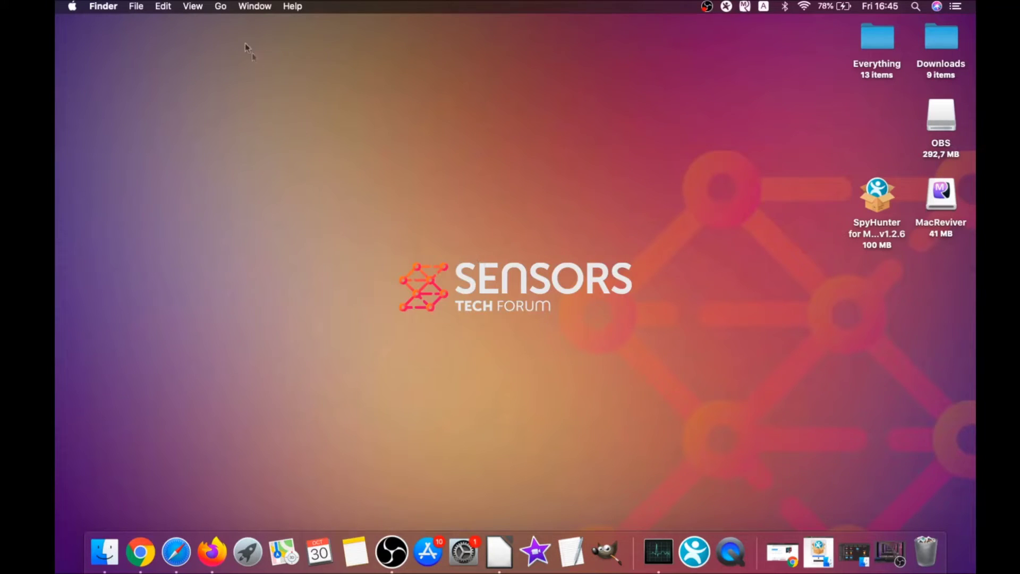
Launch Activity Monitor from Utilities and select the reviversoft web process.
left_click(222, 7)
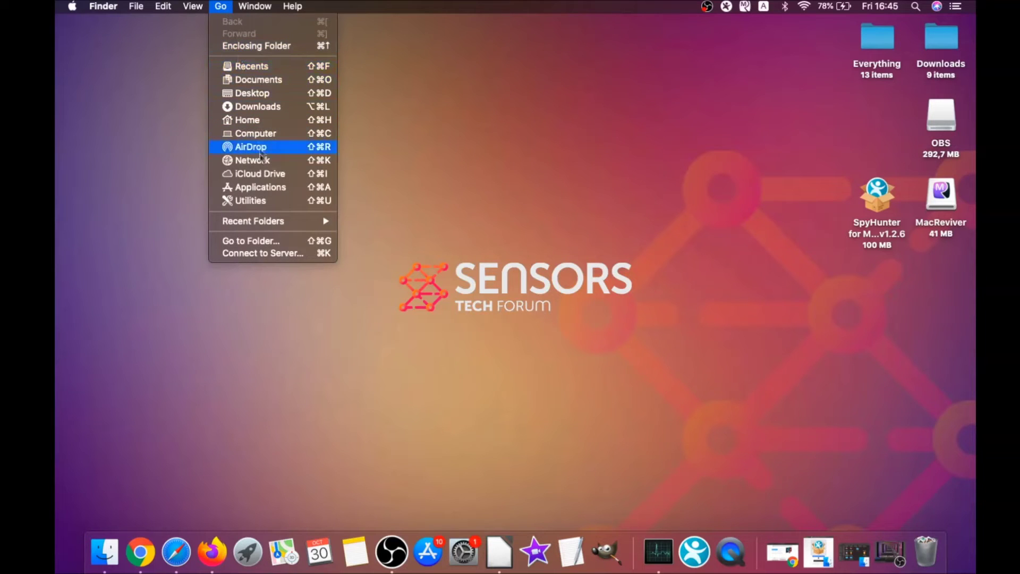
left_click(269, 206)
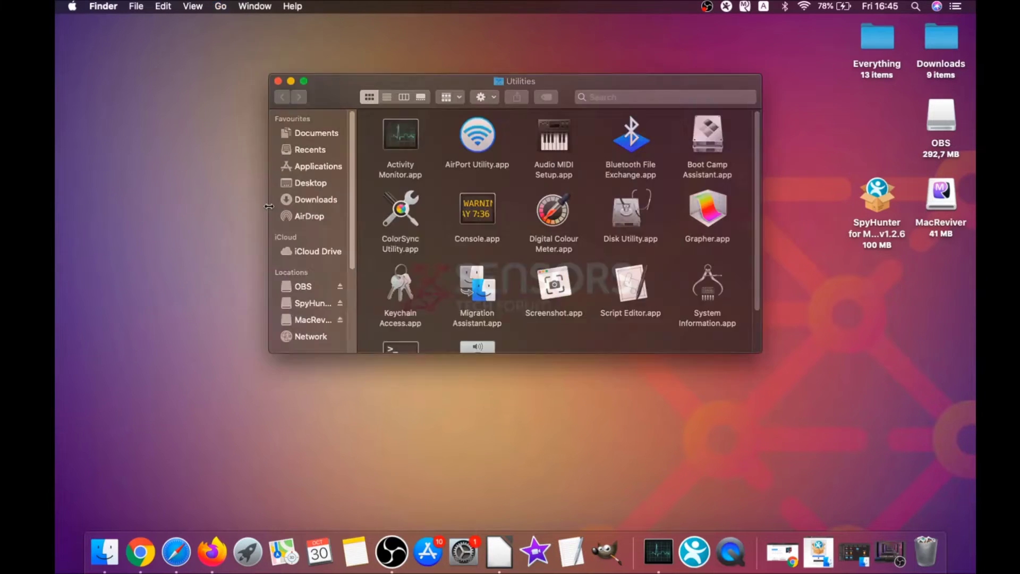
double_click(402, 141)
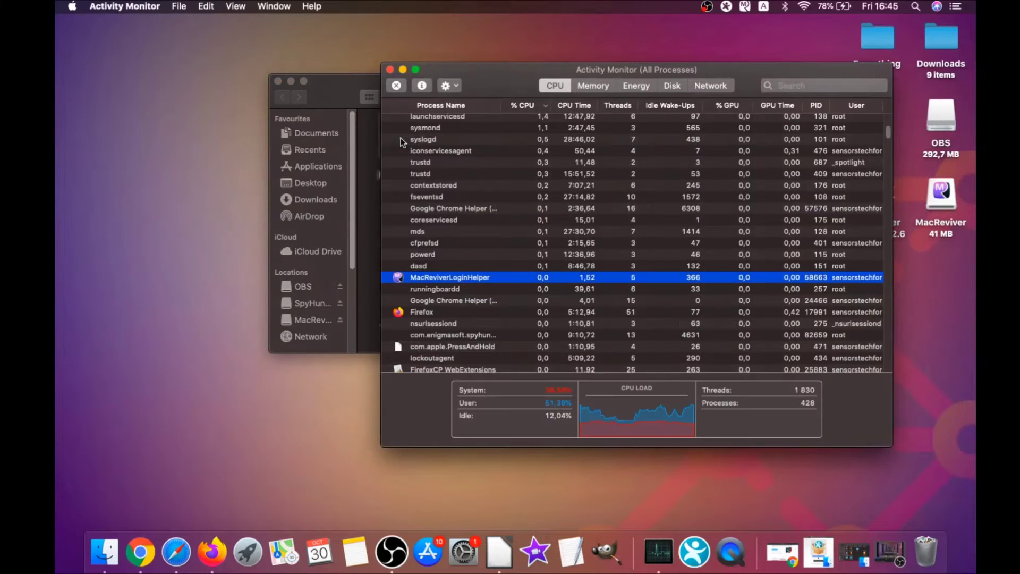
left_click(431, 279)
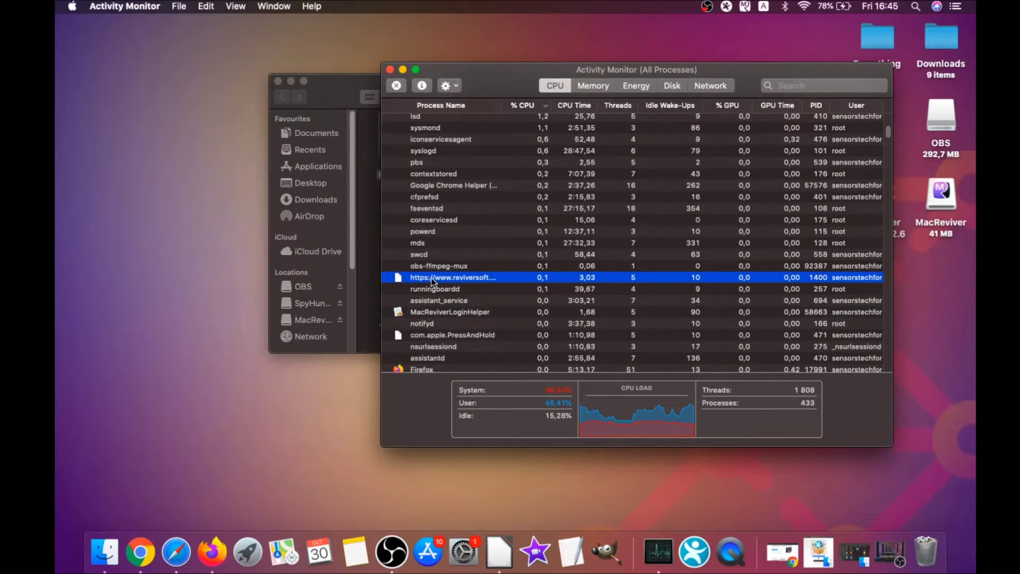
scroll(436, 278, "down", 5)
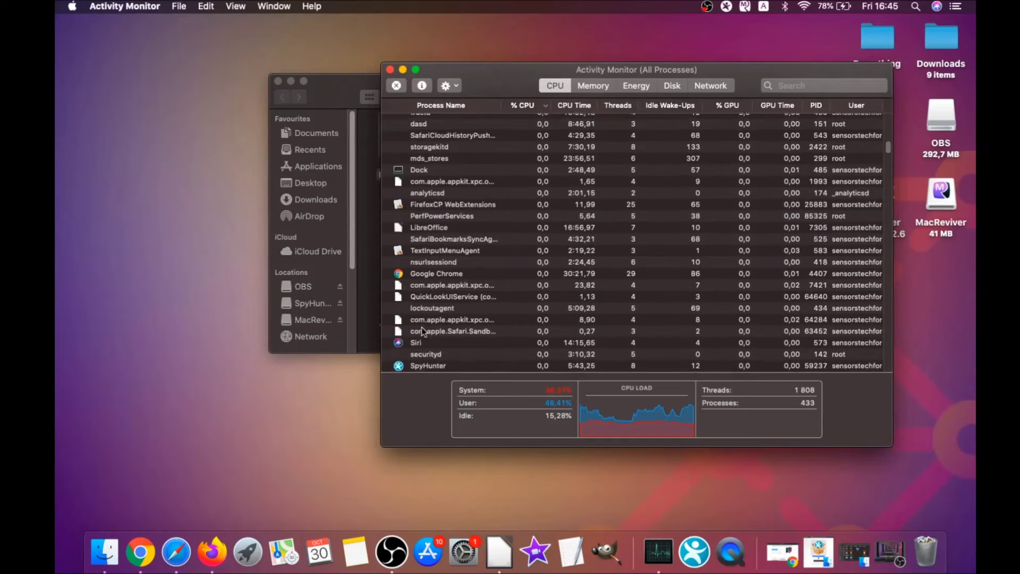
scroll(428, 311, "up", 3)
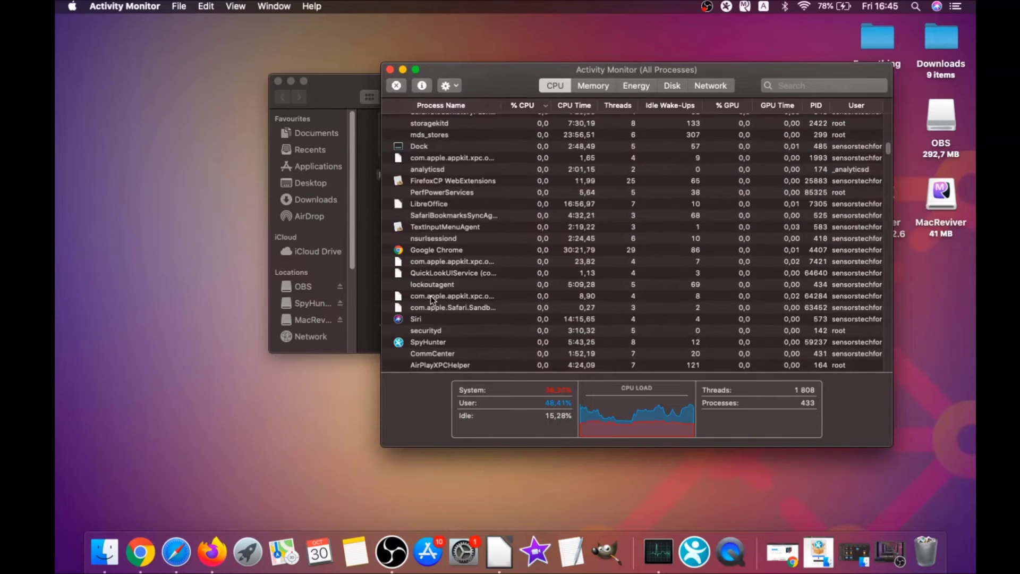
scroll(430, 295, "up", 3)
scroll(430, 295, "up", 5)
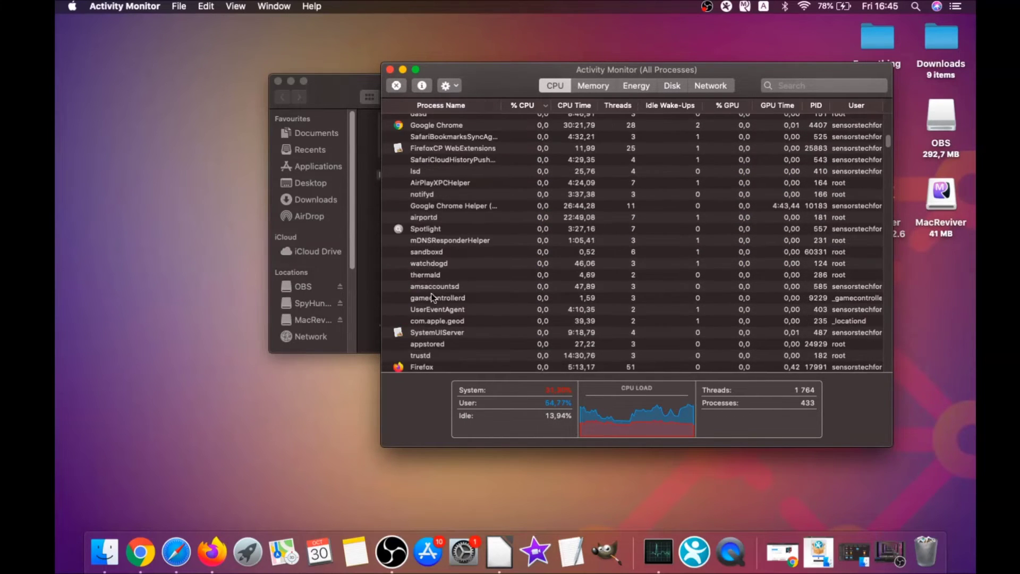
scroll(431, 295, "up", 1)
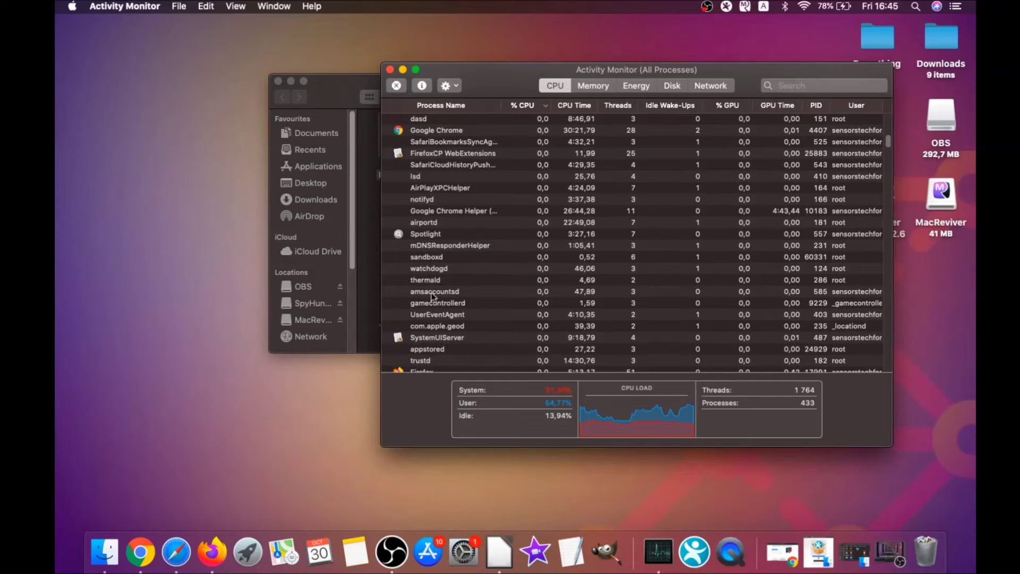
Force quit lsd, quit MacReviverLoginHelper, then close Activity Monitor and Utilities.
left_click(427, 220)
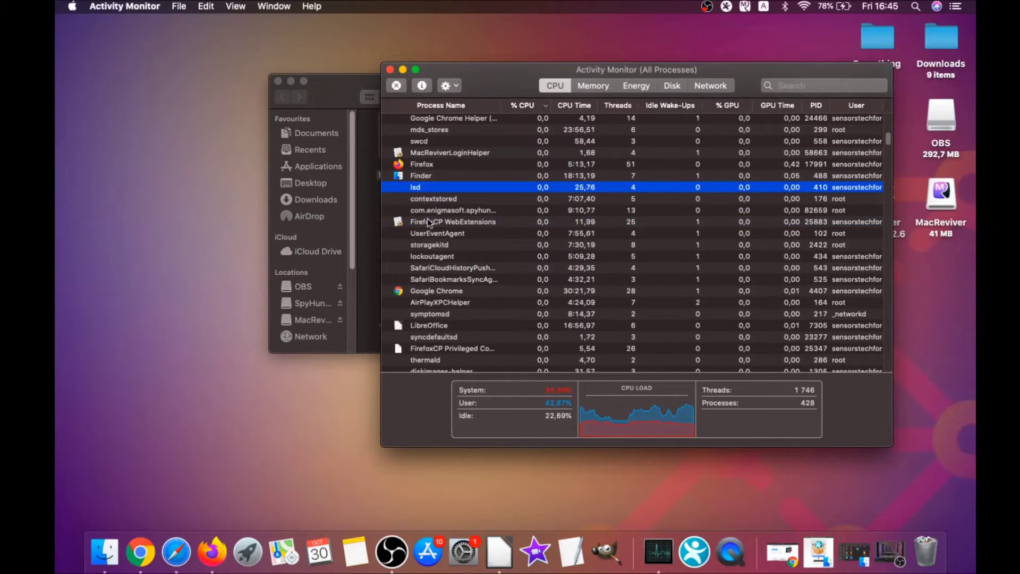
left_click(396, 85)
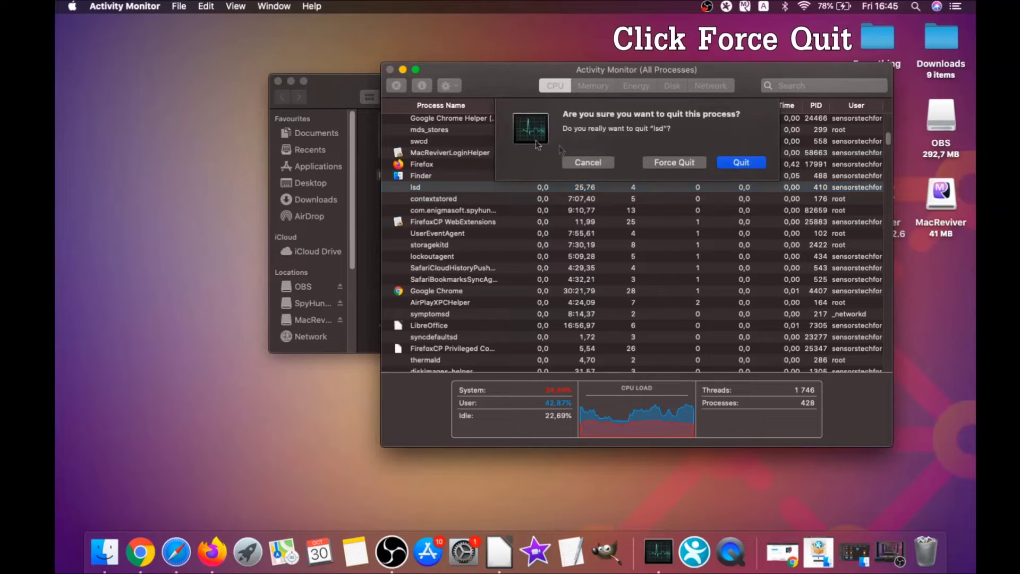
left_click(674, 162)
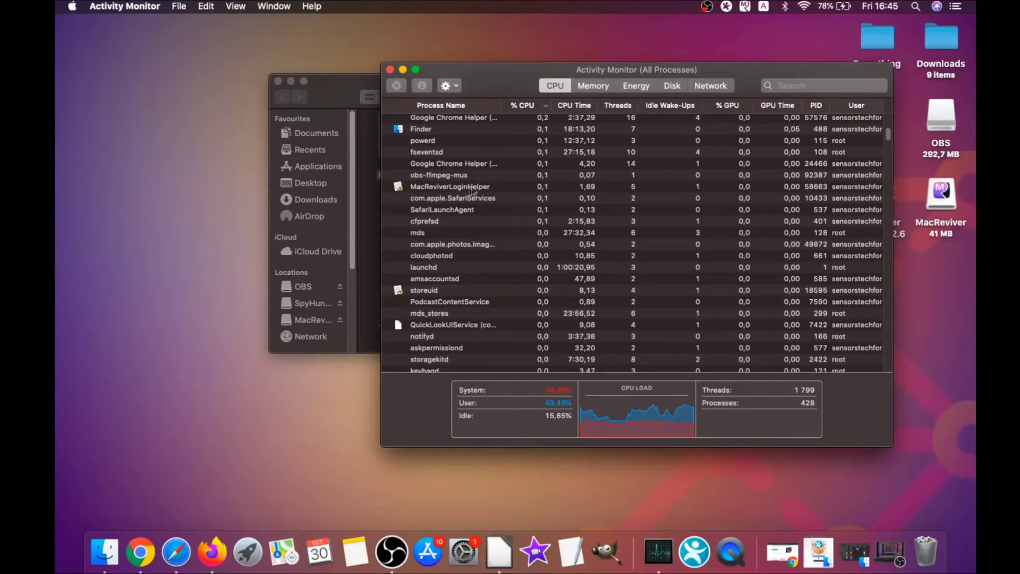
left_click(470, 188)
left_click(398, 85)
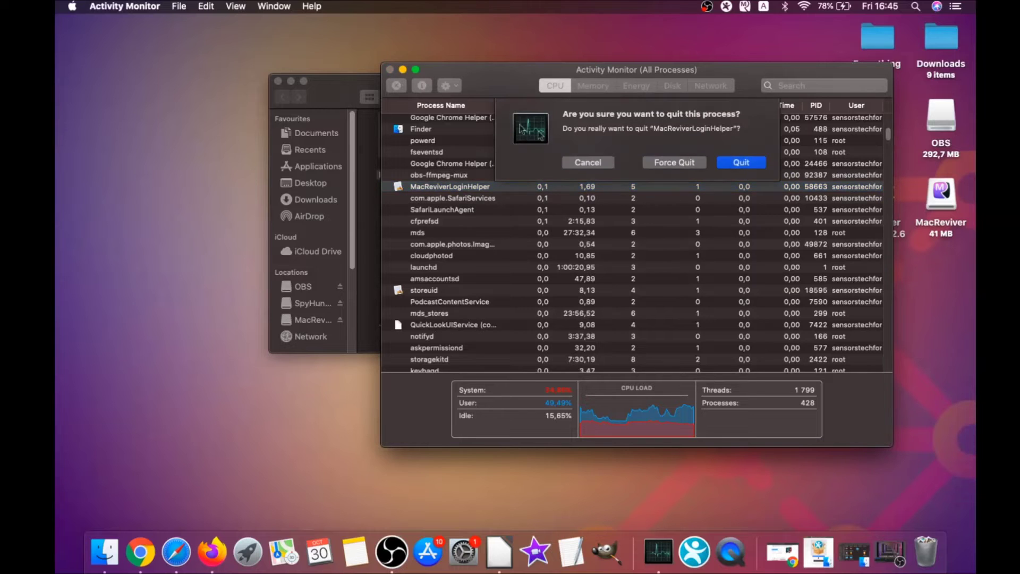
left_click(663, 164)
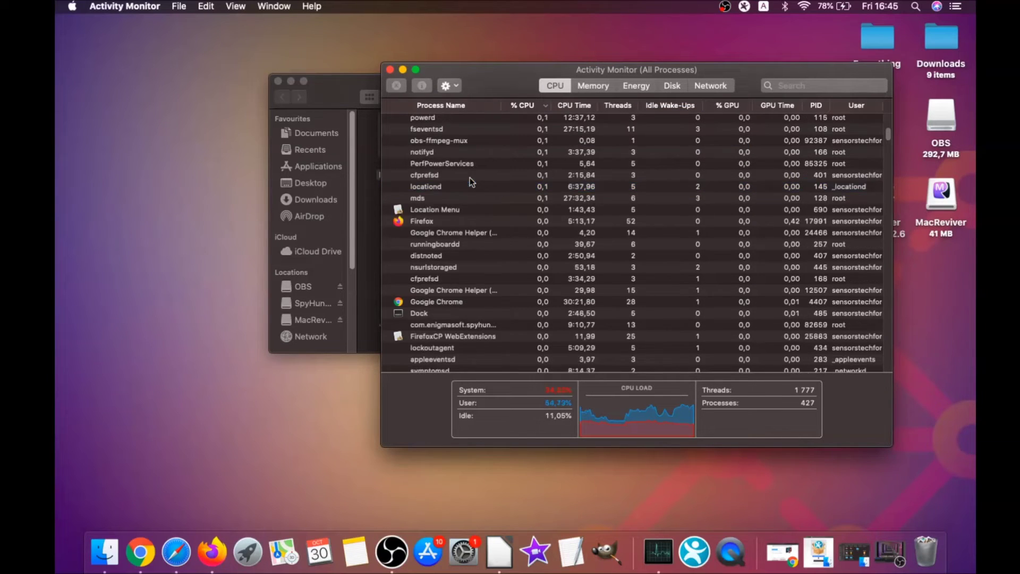
scroll(470, 183, "up", 3)
scroll(468, 181, "up", 3)
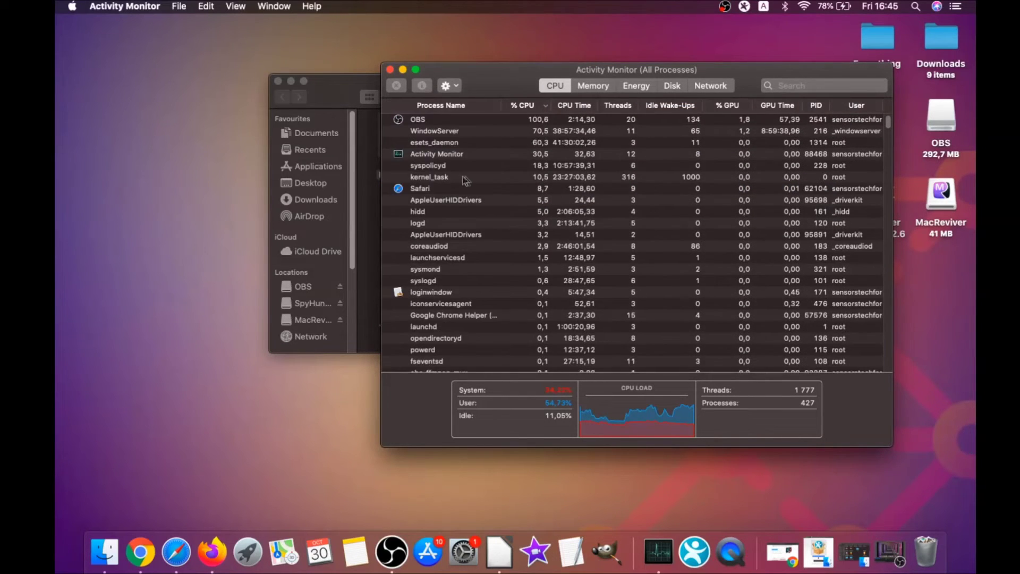
left_click(389, 70)
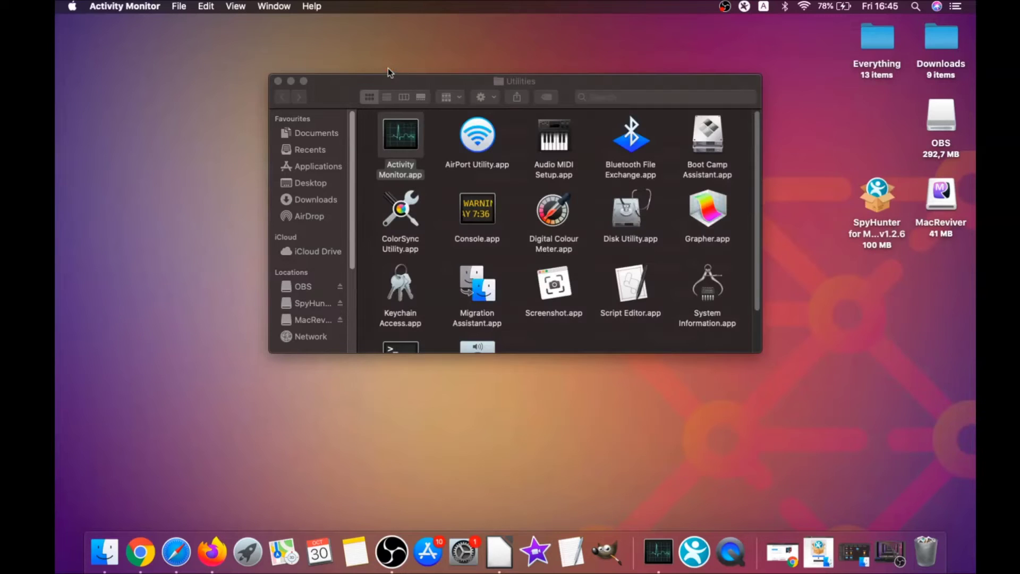
left_click(277, 82)
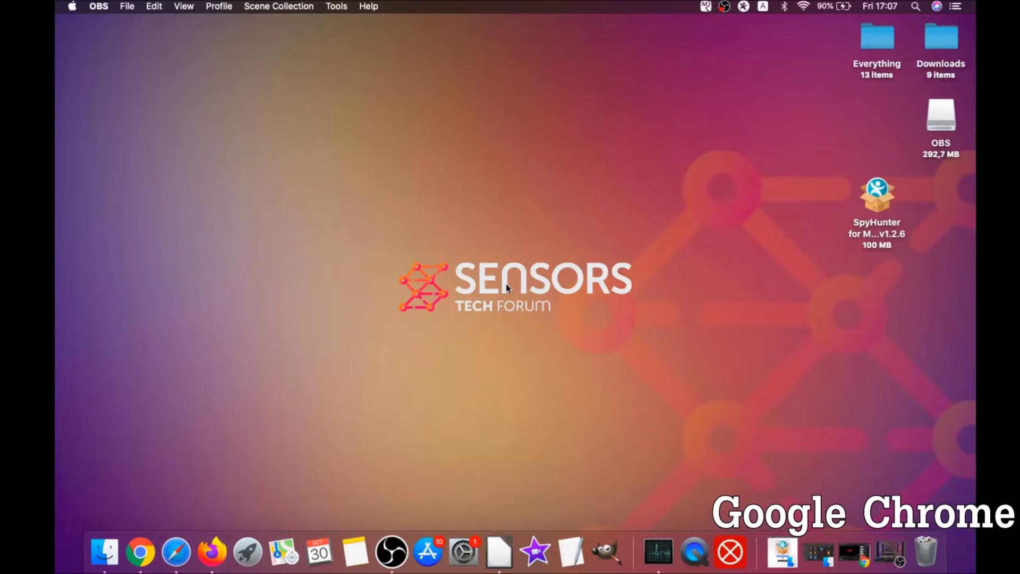
Bring Google Chrome back to the front from the Dock.
left_click(141, 551)
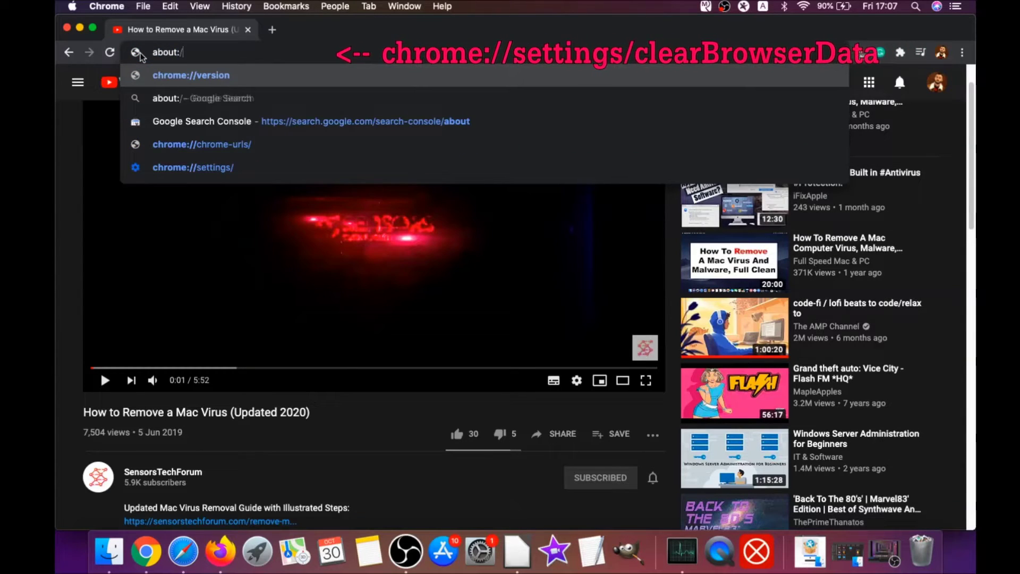
type("/settings")
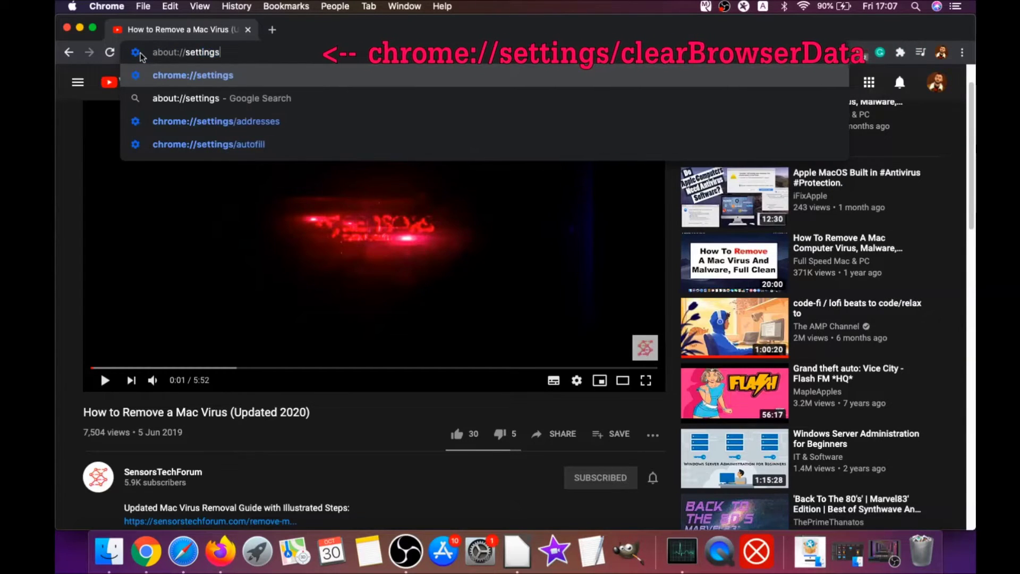
type("/clear")
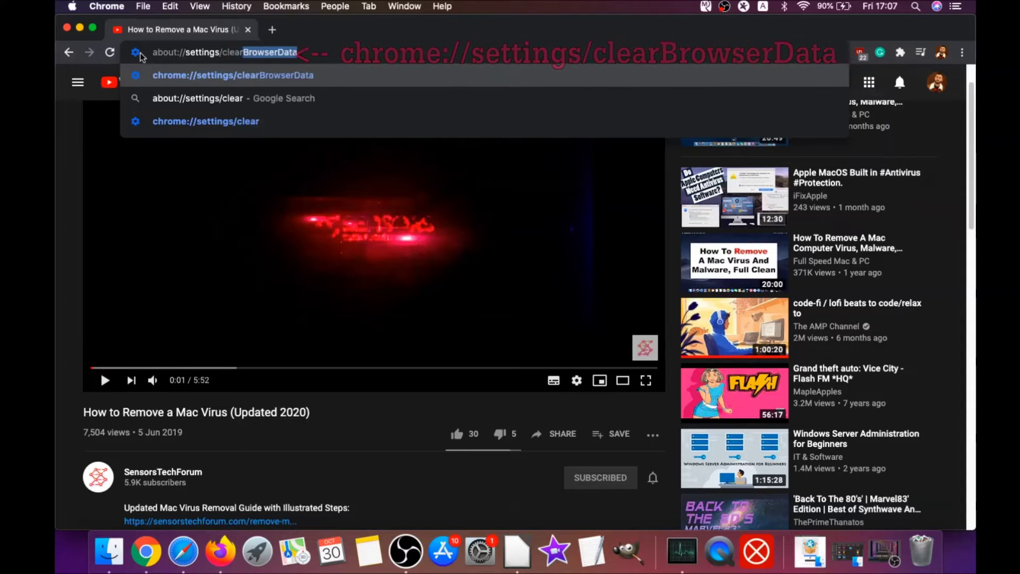
type("BrowserData")
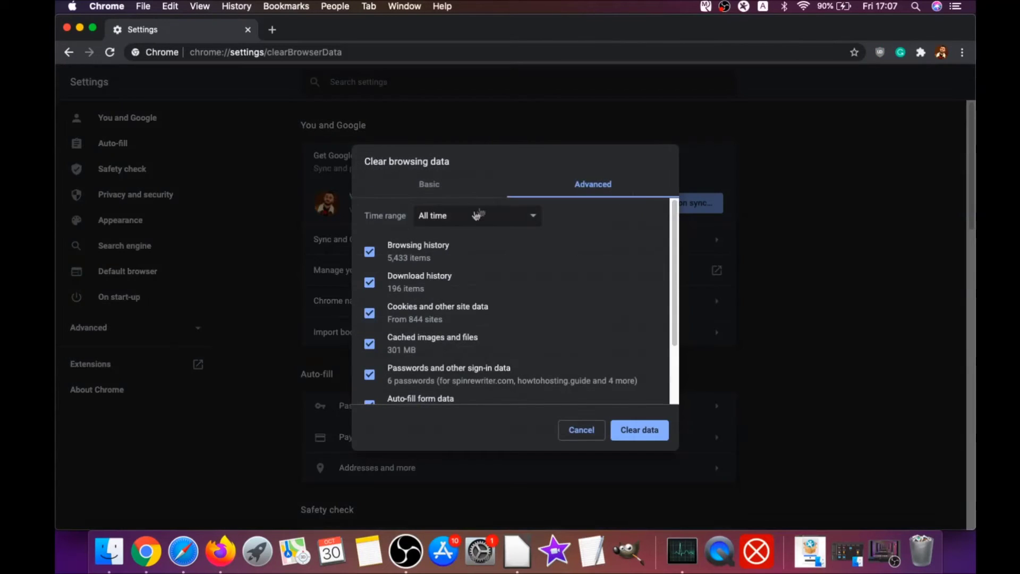
Clear Chrome's browsing data for All time, with Passwords and other sign-in data unticked.
left_click(471, 217)
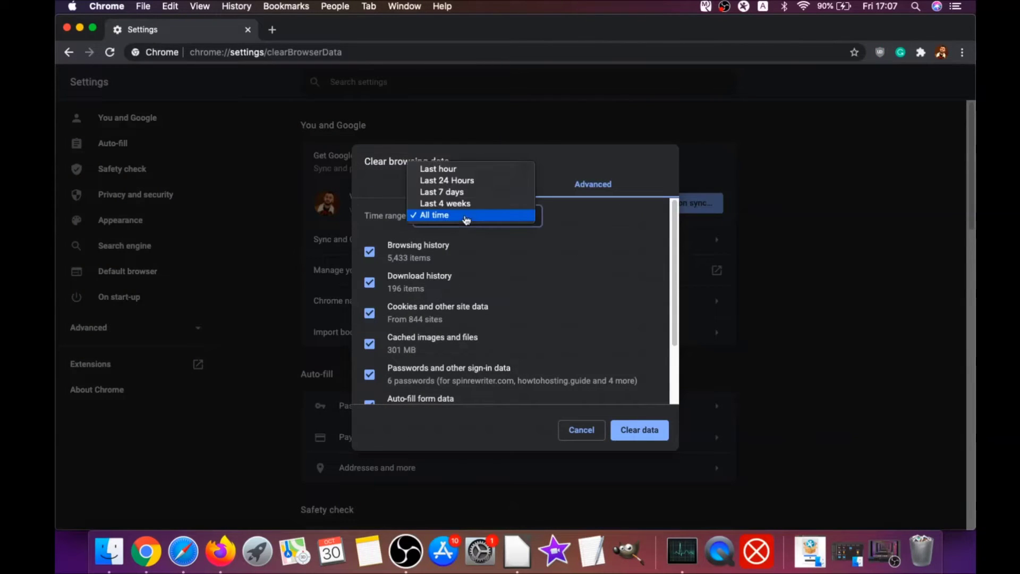
left_click(434, 217)
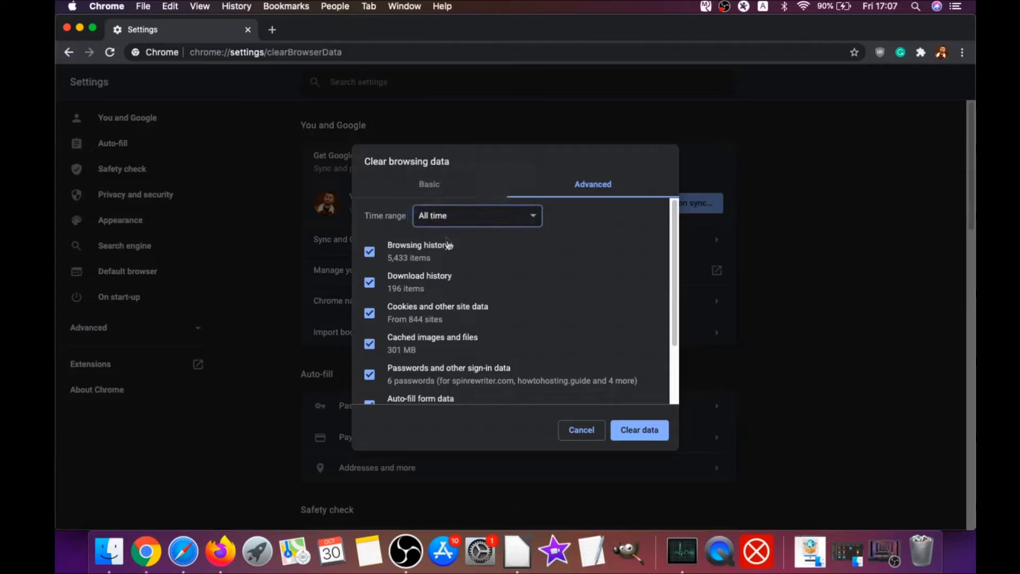
scroll(442, 247, "down", 1)
scroll(417, 256, "down", 2)
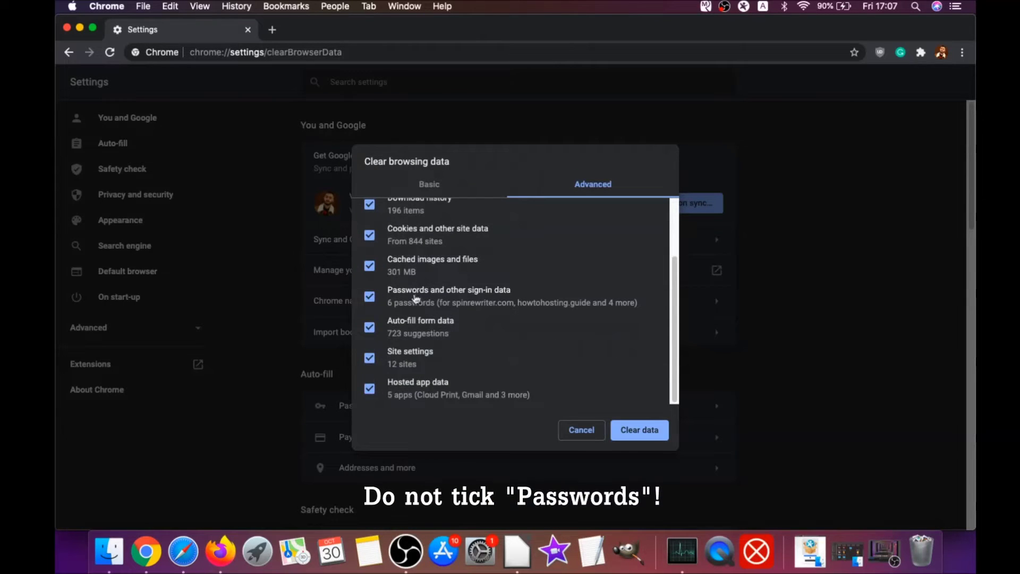
left_click(414, 297)
scroll(417, 282, "up", 3)
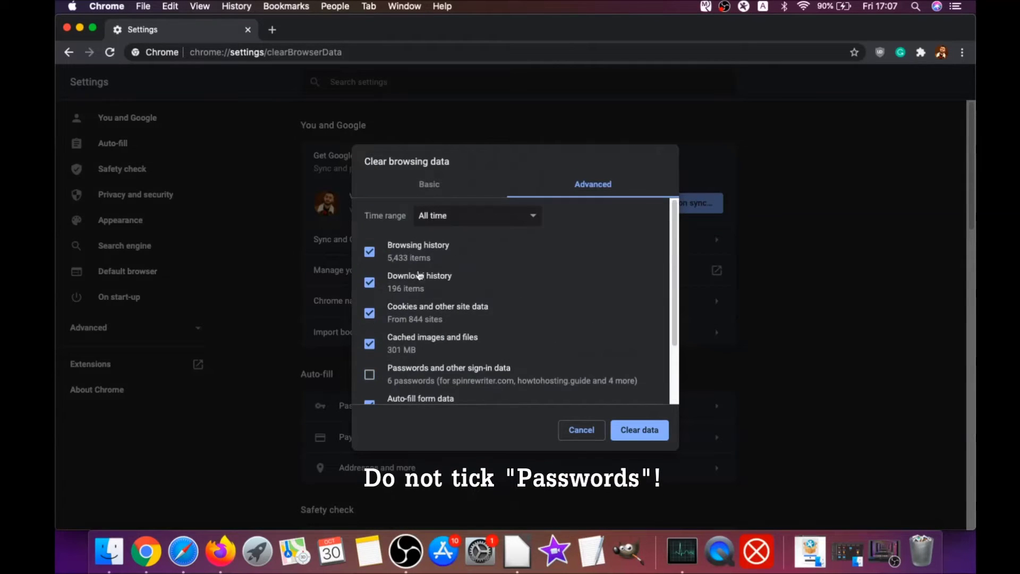
scroll(403, 312, "down", 2)
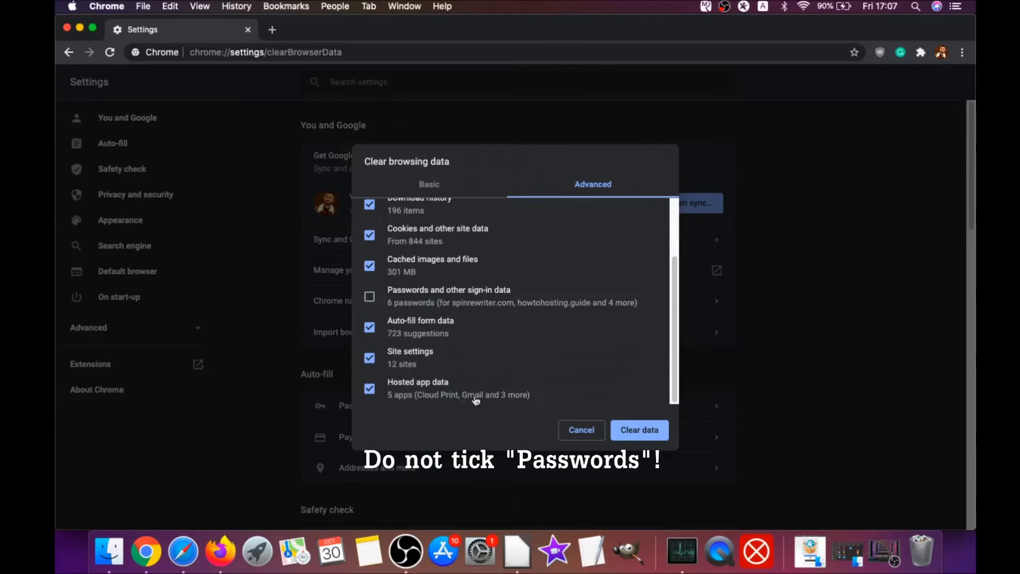
left_click(637, 431)
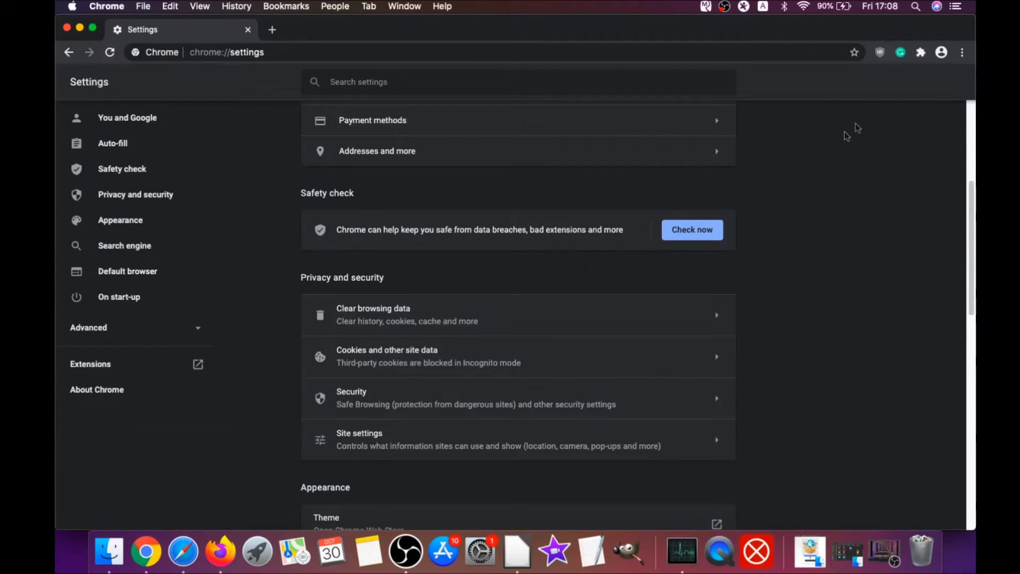
Remove uBlock Origin from Chrome's Extensions page, then minimise Chrome.
left_click(961, 53)
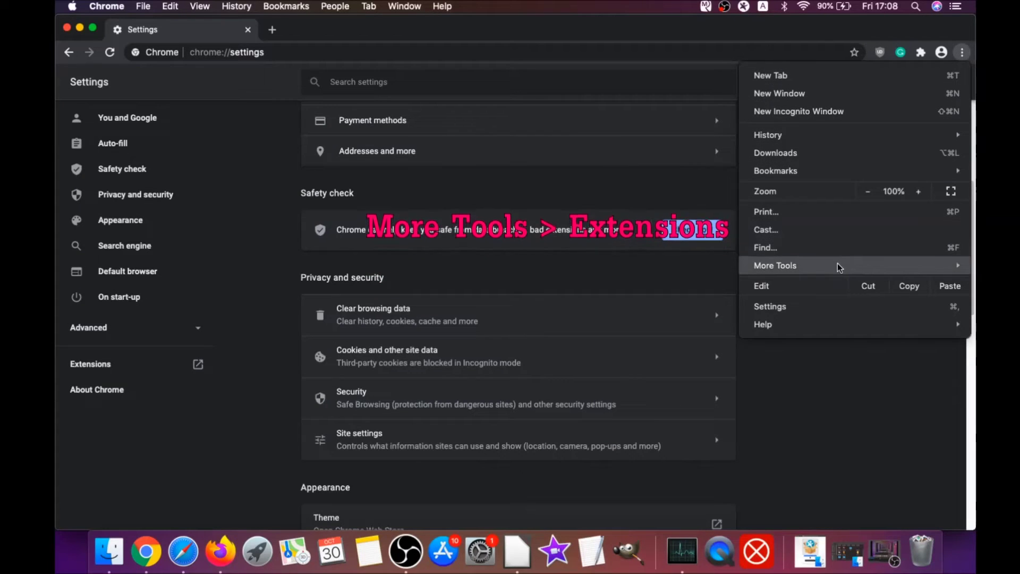
mouse_move(797, 266)
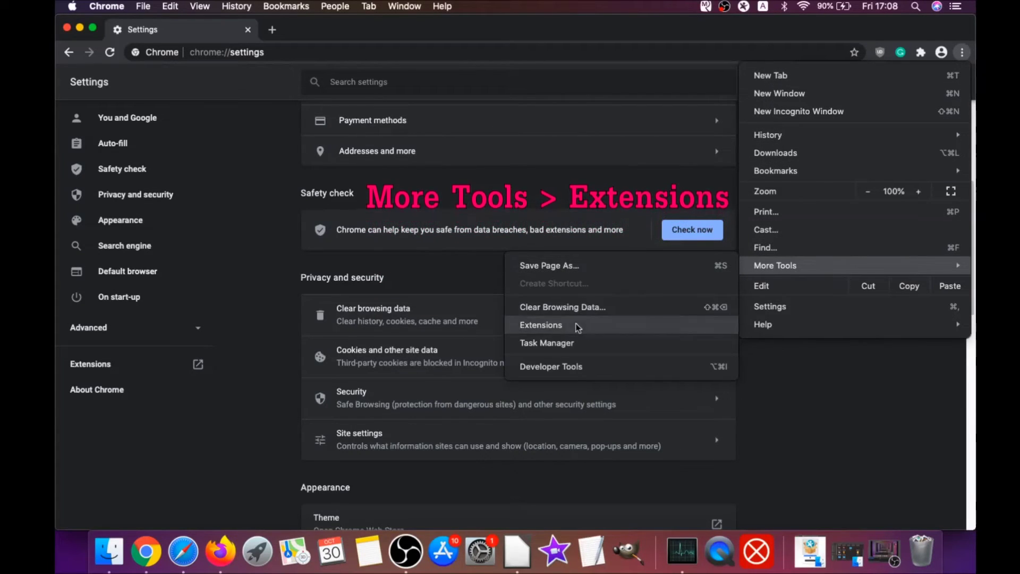
left_click(577, 327)
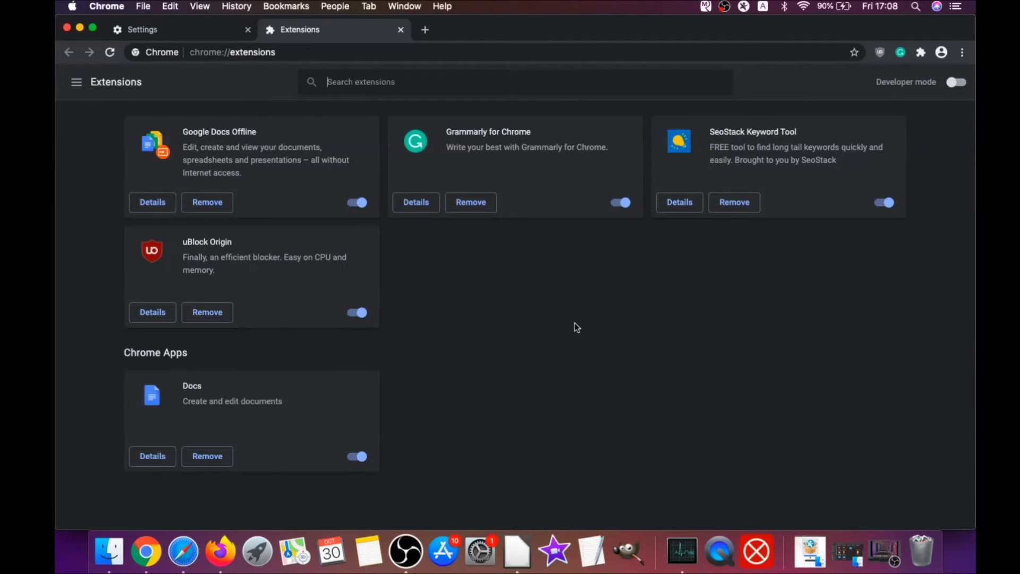
left_click(199, 316)
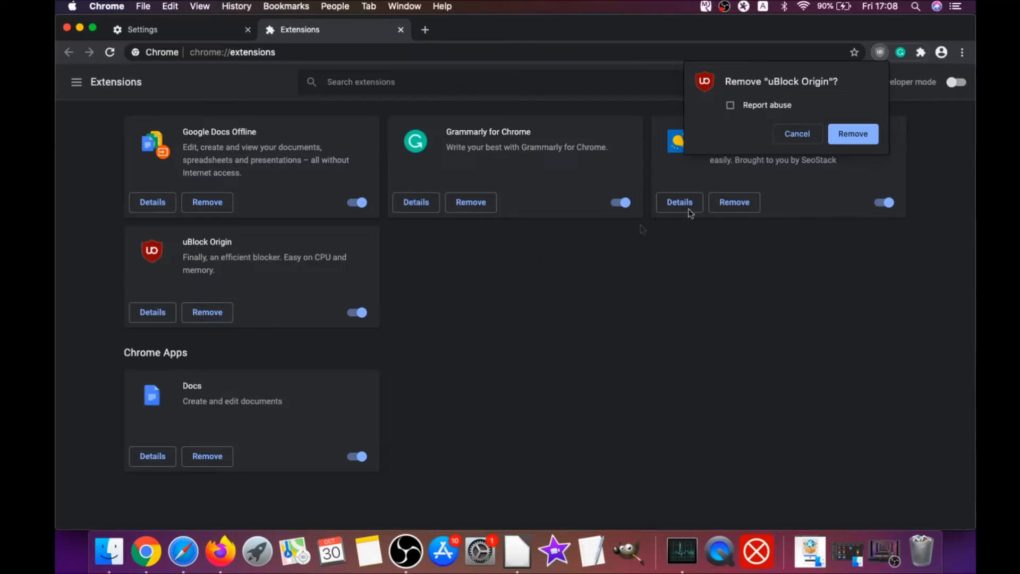
left_click(867, 133)
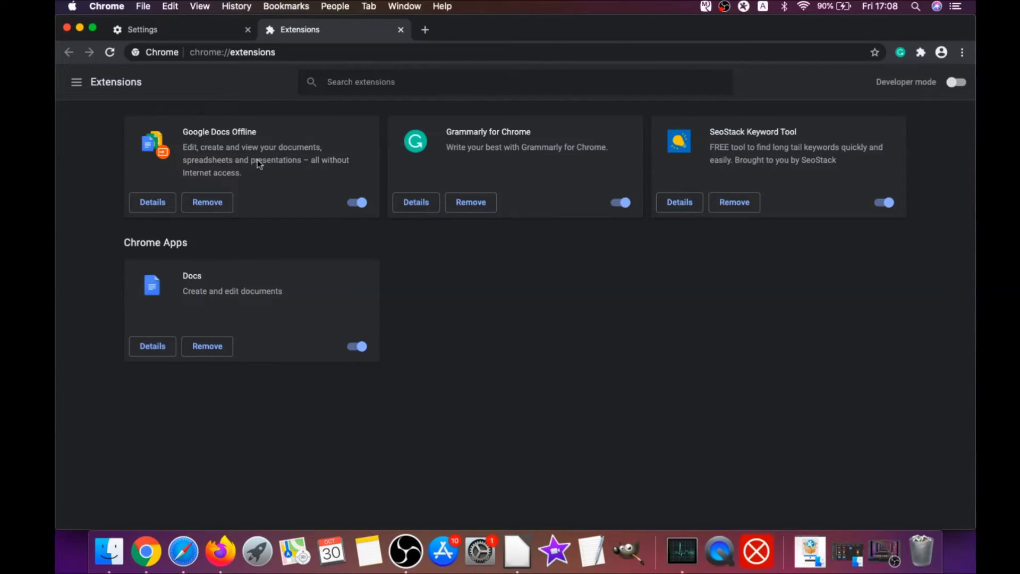
left_click(79, 28)
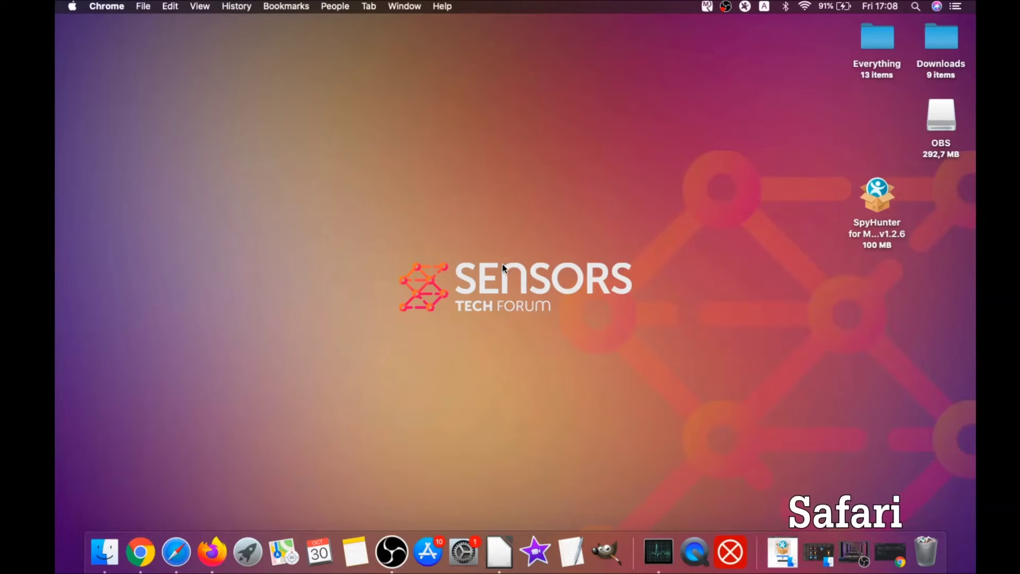
Launch Safari and open Preferences from the Safari menu.
left_click(176, 552)
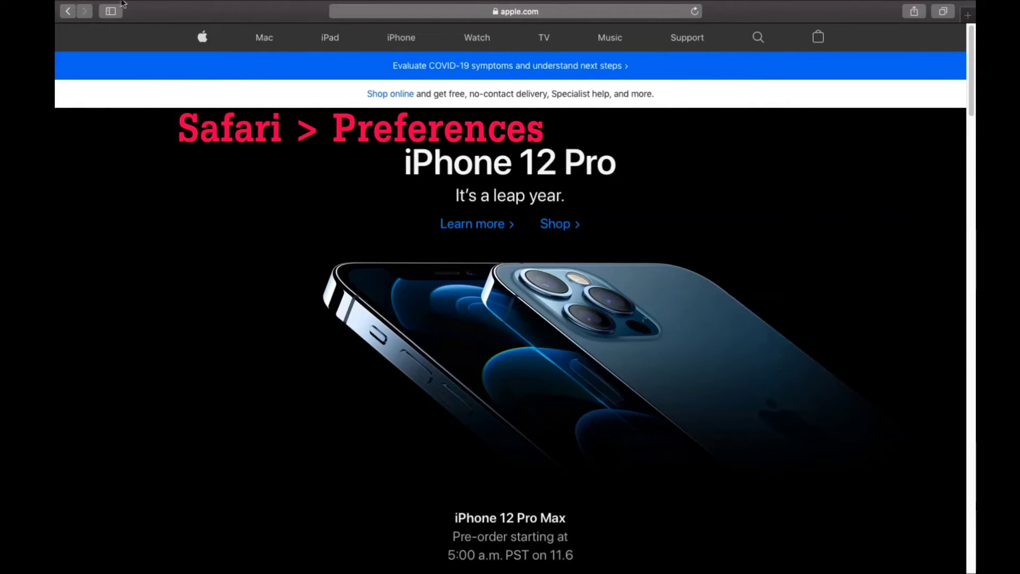
mouse_move(160, 7)
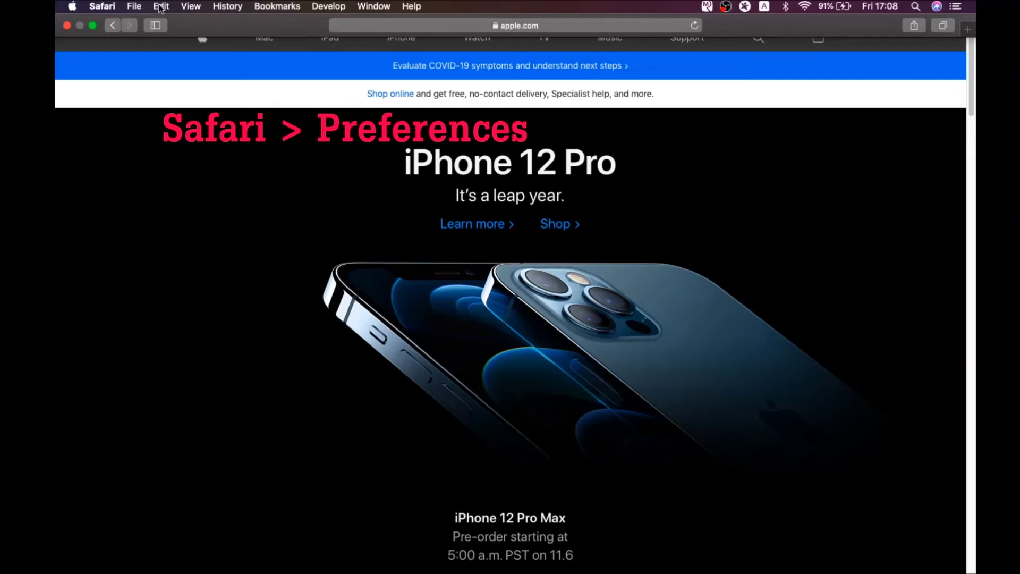
left_click(101, 7)
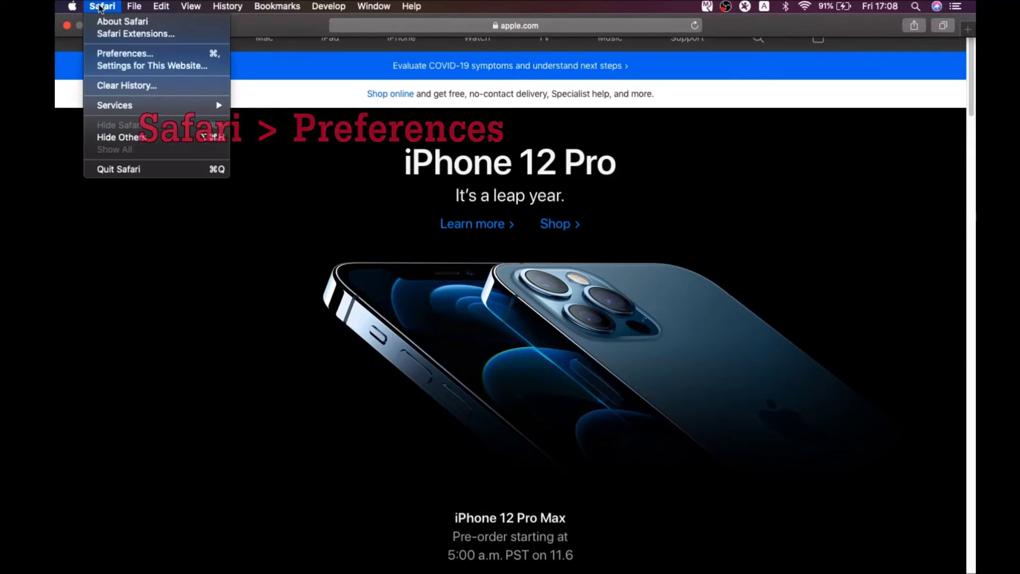
left_click(129, 56)
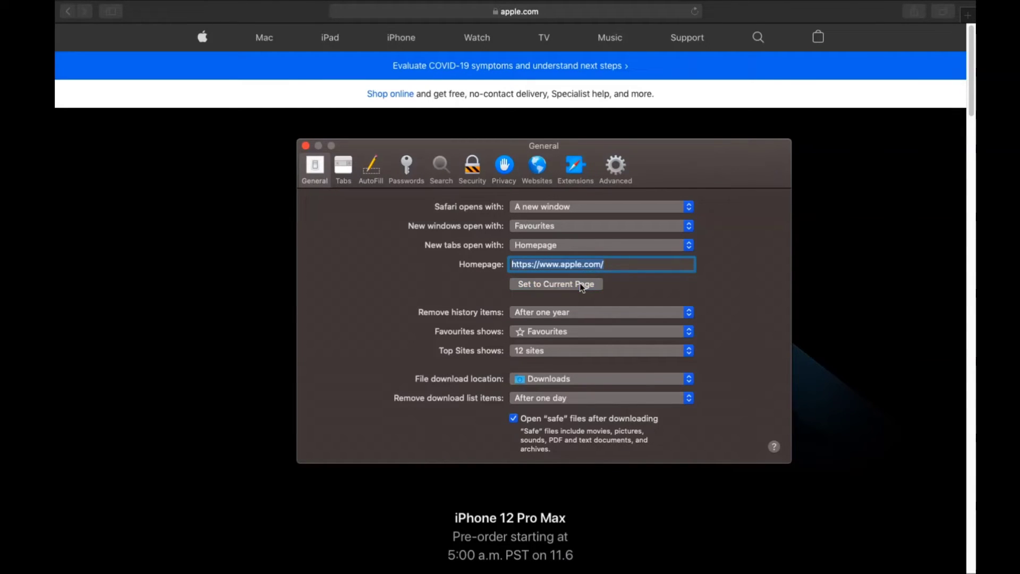
Edit the homepage address and set Safari's search engine to Google.
left_click(607, 265)
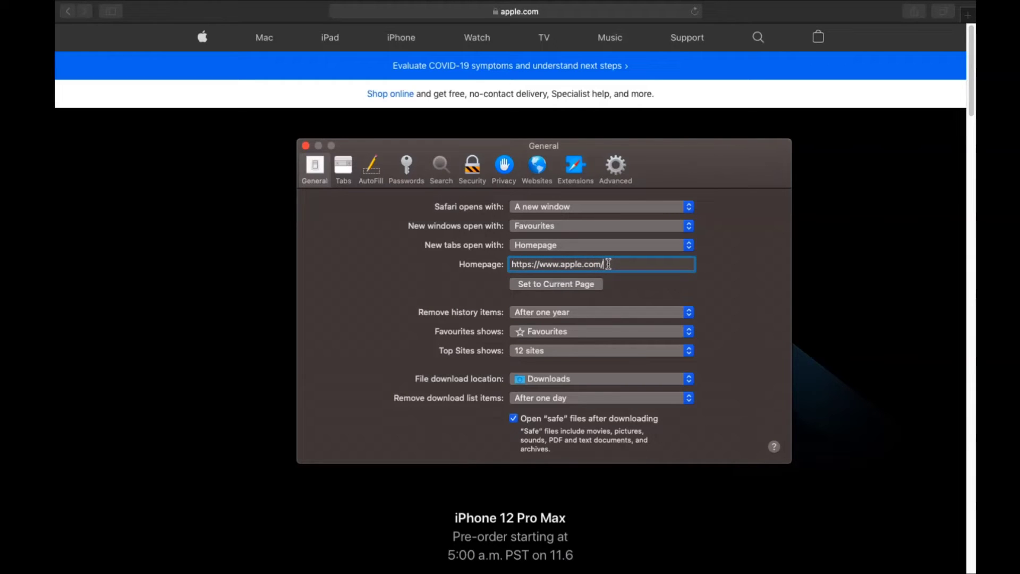
left_click(441, 168)
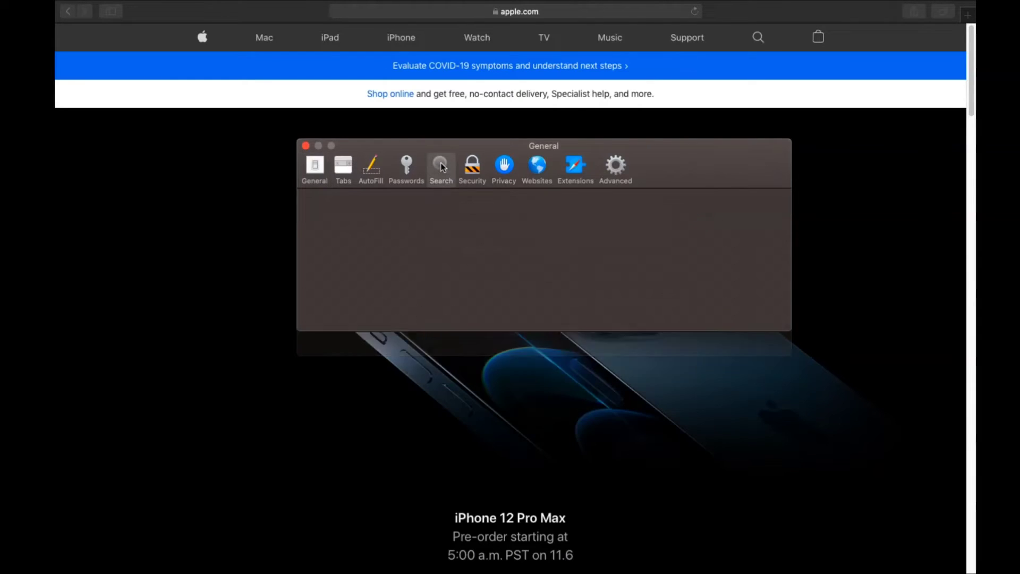
left_click(491, 207)
left_click(497, 231)
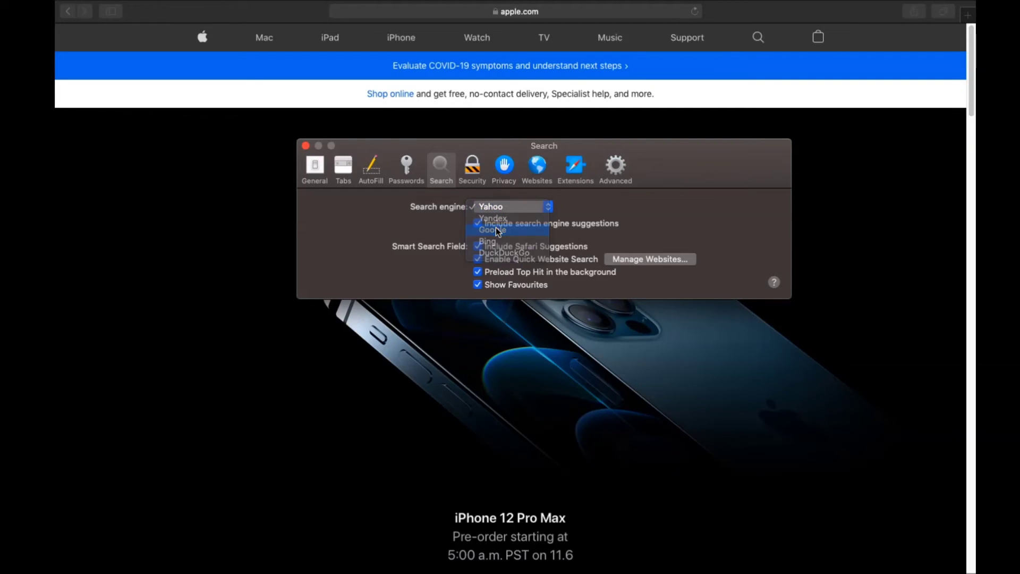
Uninstall Porn Block Plus Extension and reveal its parent app in Finder.
left_click(572, 170)
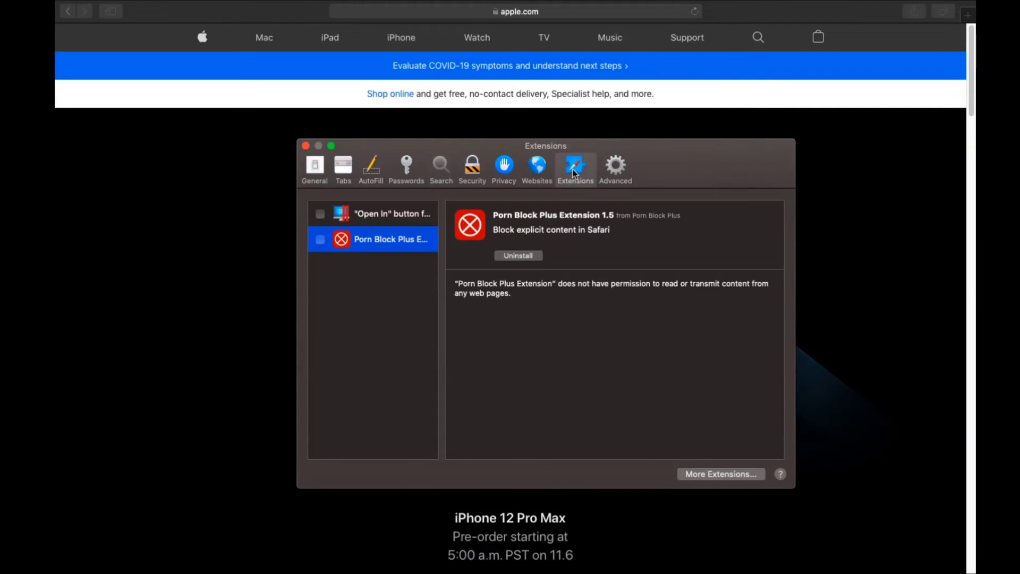
left_click(515, 256)
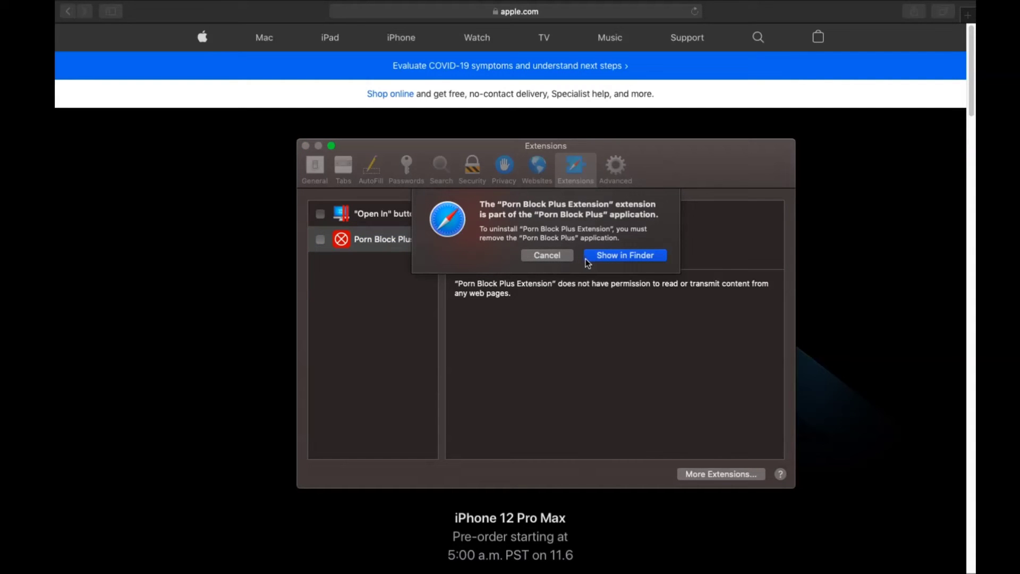
left_click(589, 257)
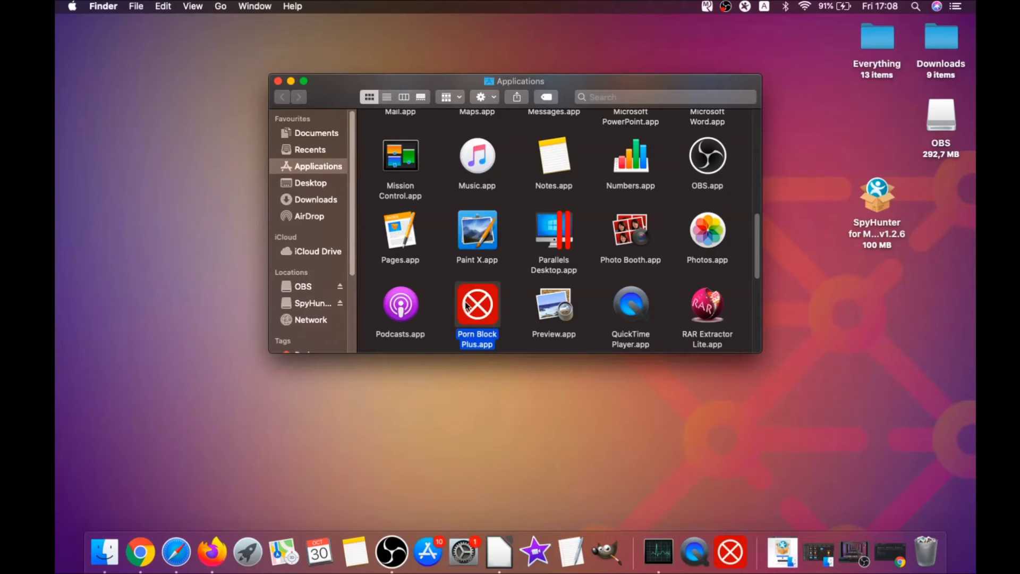
Drag Porn Block Plus.app from Applications to the Bin and confirm with the admin password.
left_click_drag(466, 306, 926, 545)
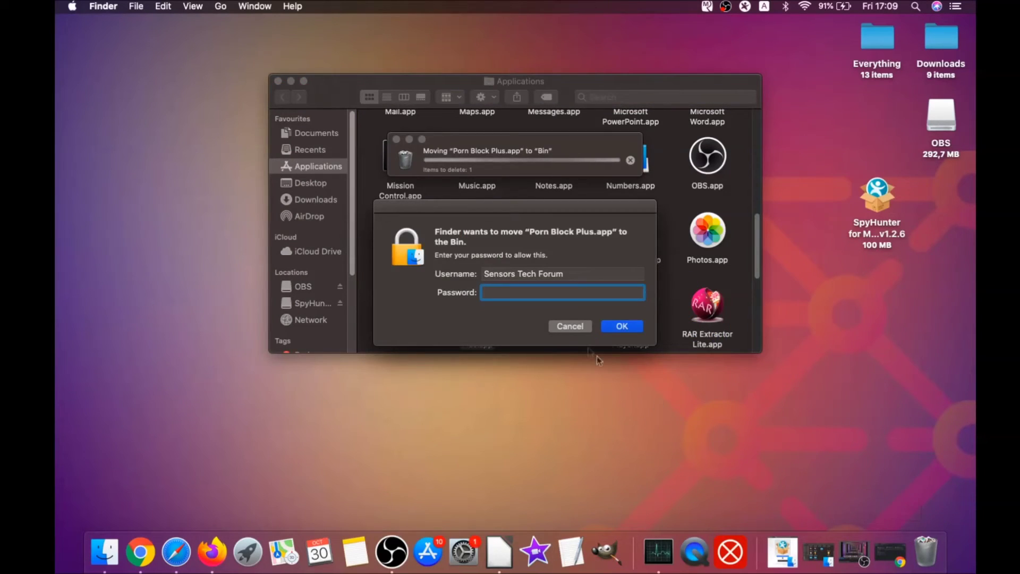
type("••••")
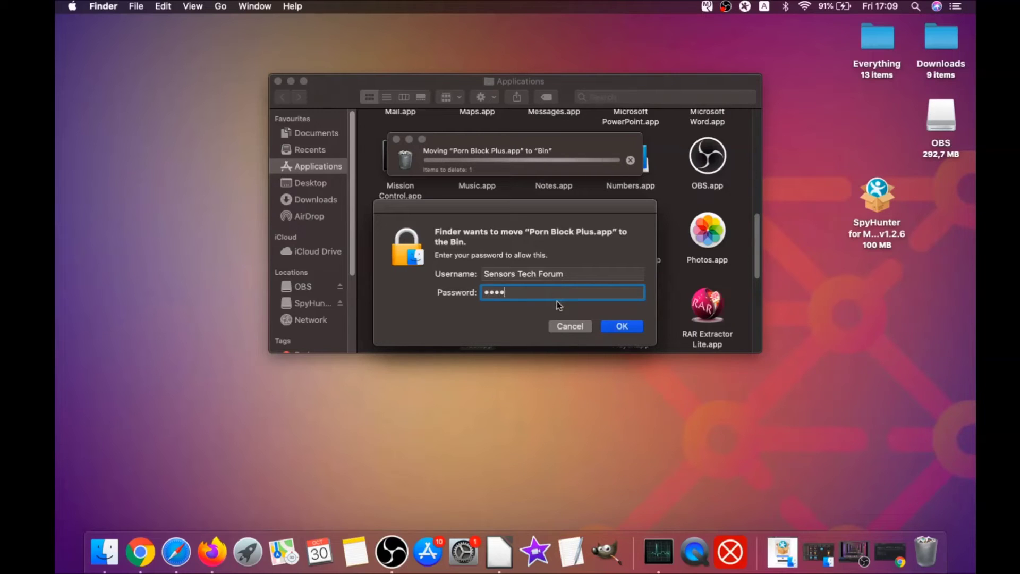
left_click(612, 325)
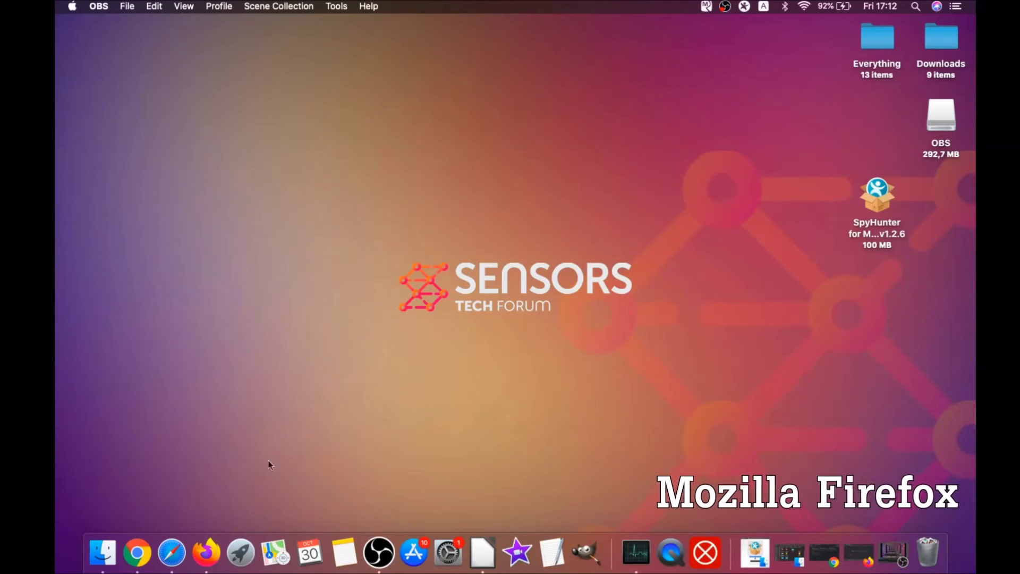
Launch Firefox and open Add-ons from the hamburger menu.
left_click(210, 552)
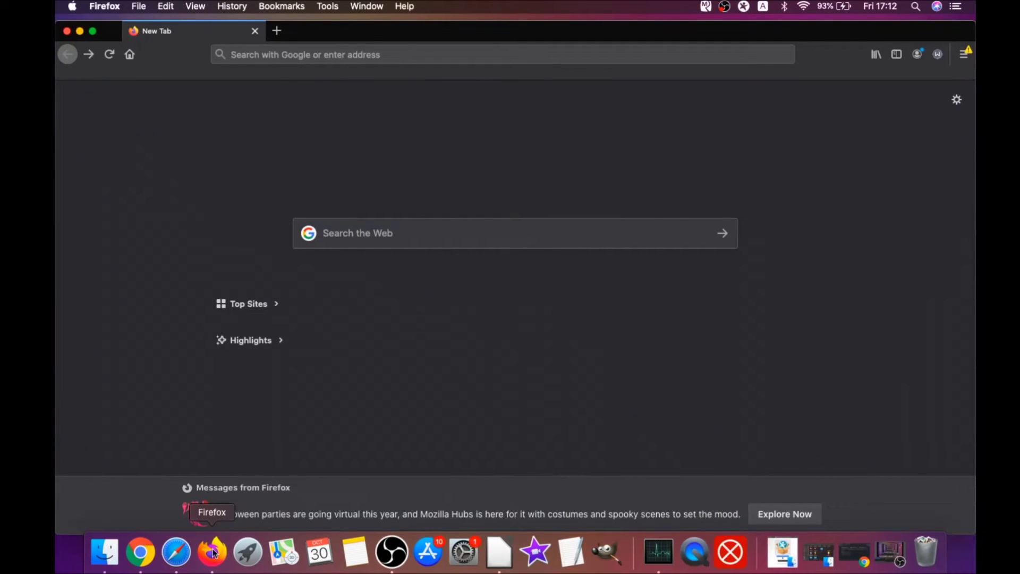
left_click(964, 54)
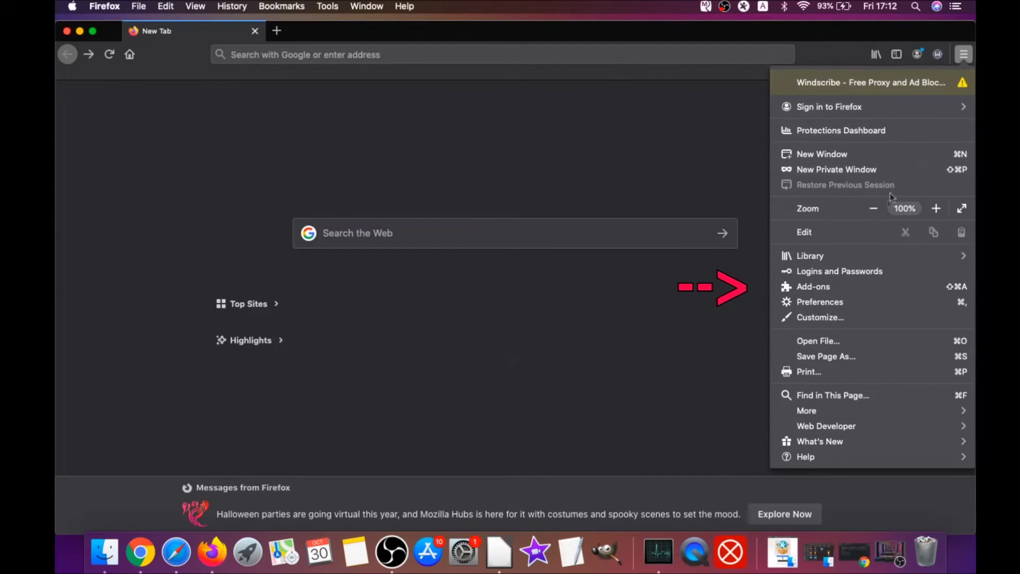
left_click(841, 287)
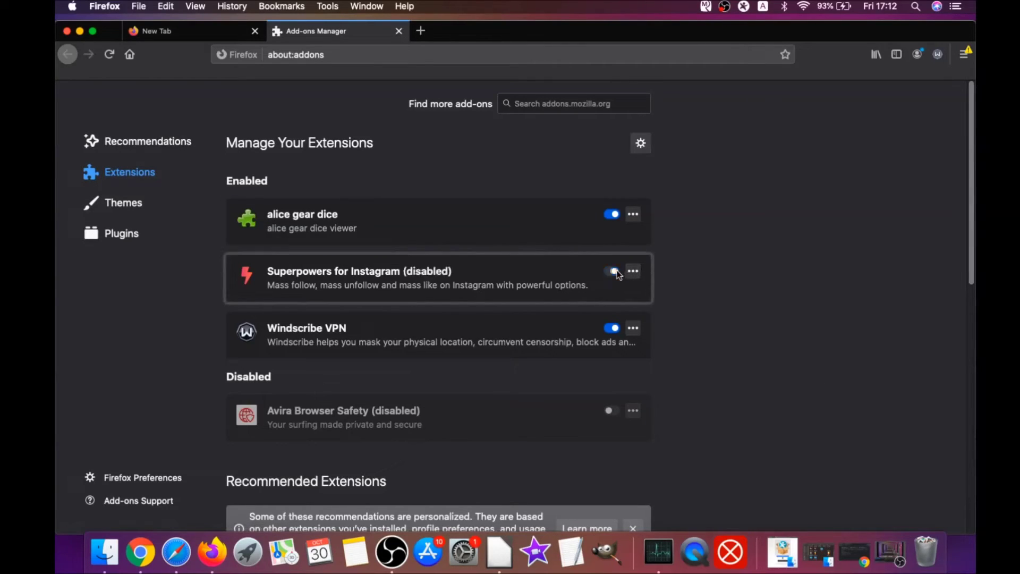
Remove the alice gear dice and Superpowers for Instagram extensions, confirming each removal.
left_click(612, 214)
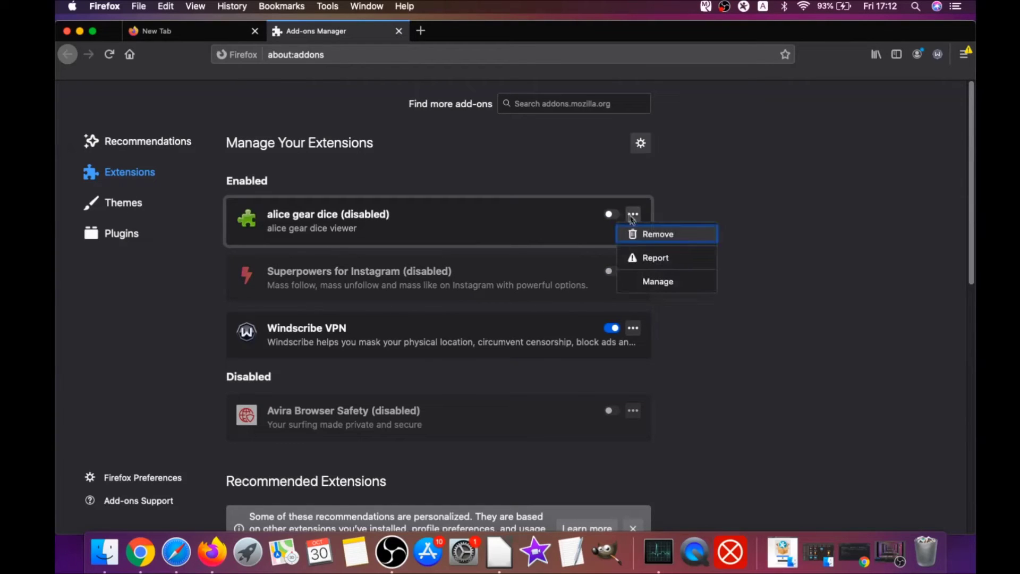
left_click(647, 236)
left_click(582, 148)
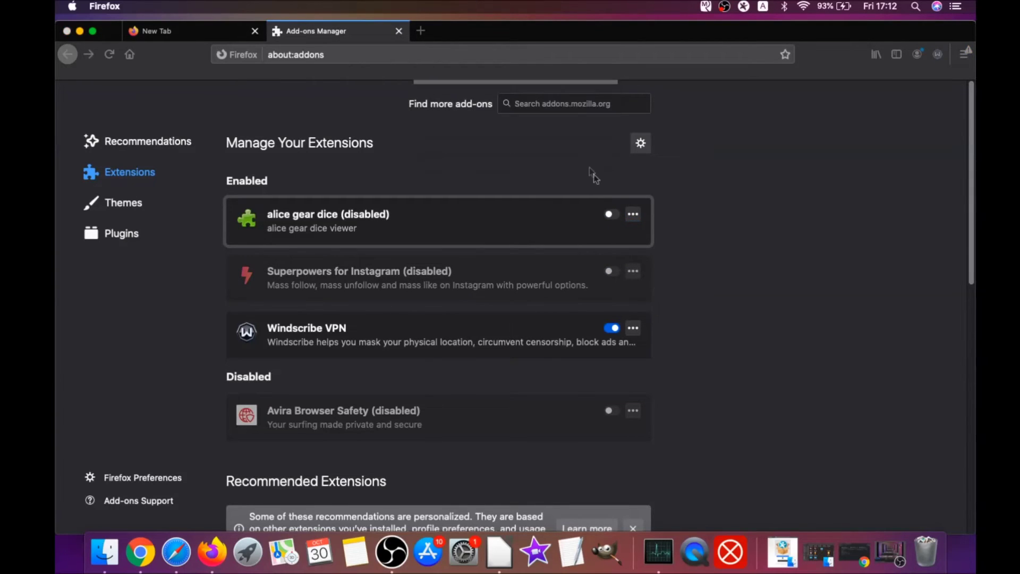
left_click(633, 255)
left_click(642, 275)
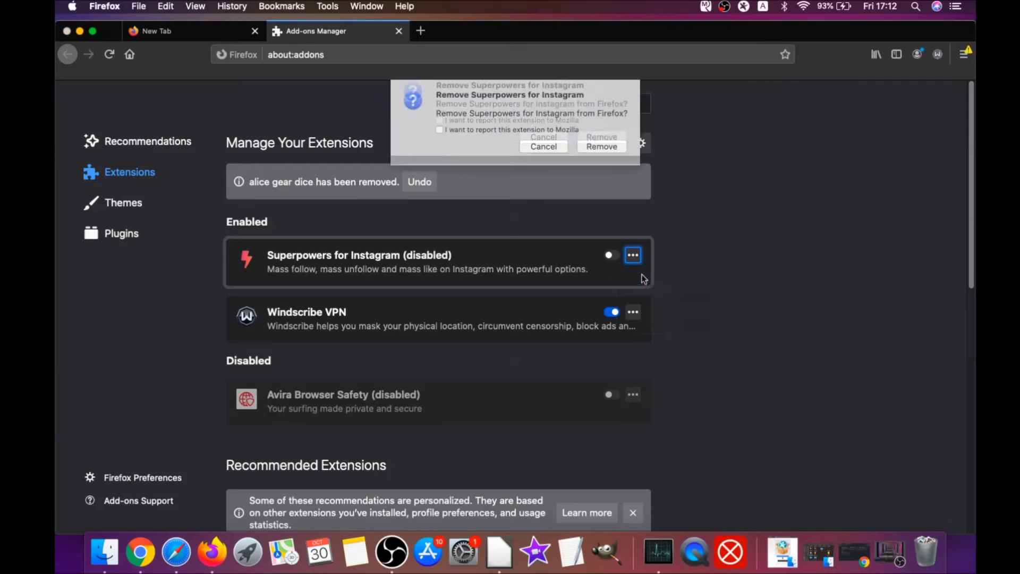
left_click(608, 147)
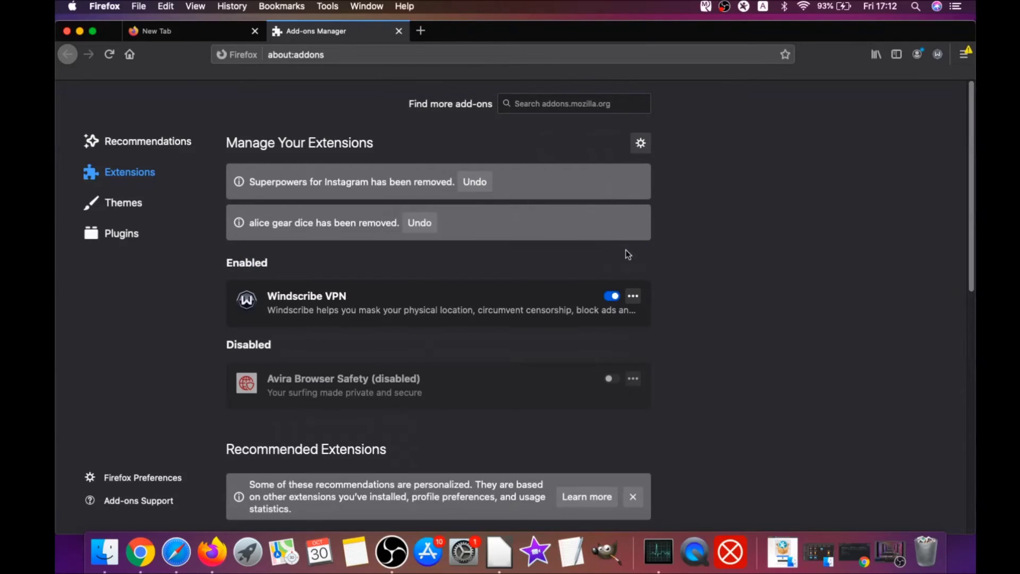
Refresh Firefox from the about:support page and check the latest-version message after restart.
left_click(307, 56)
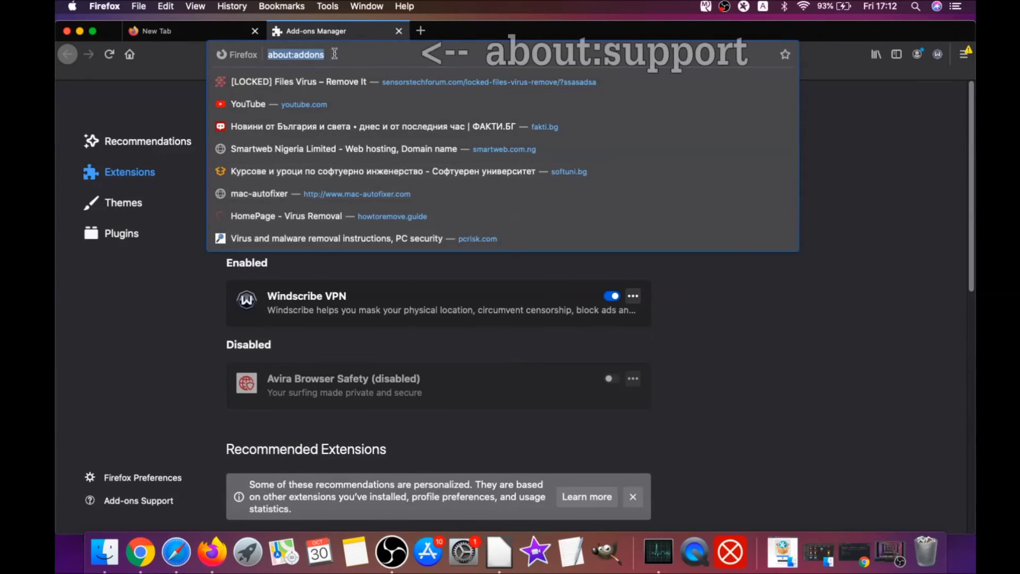
type("a")
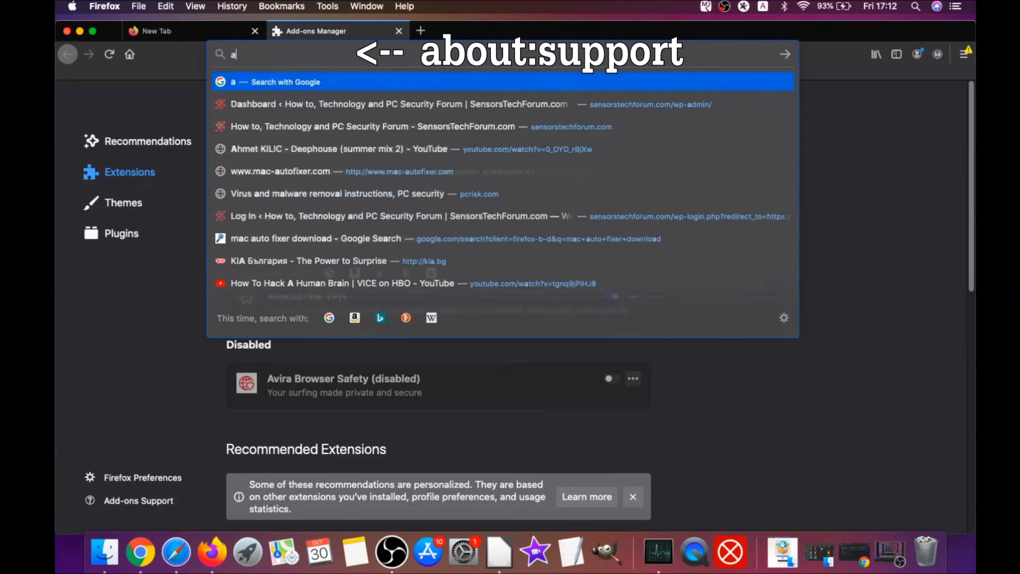
type("bout:s")
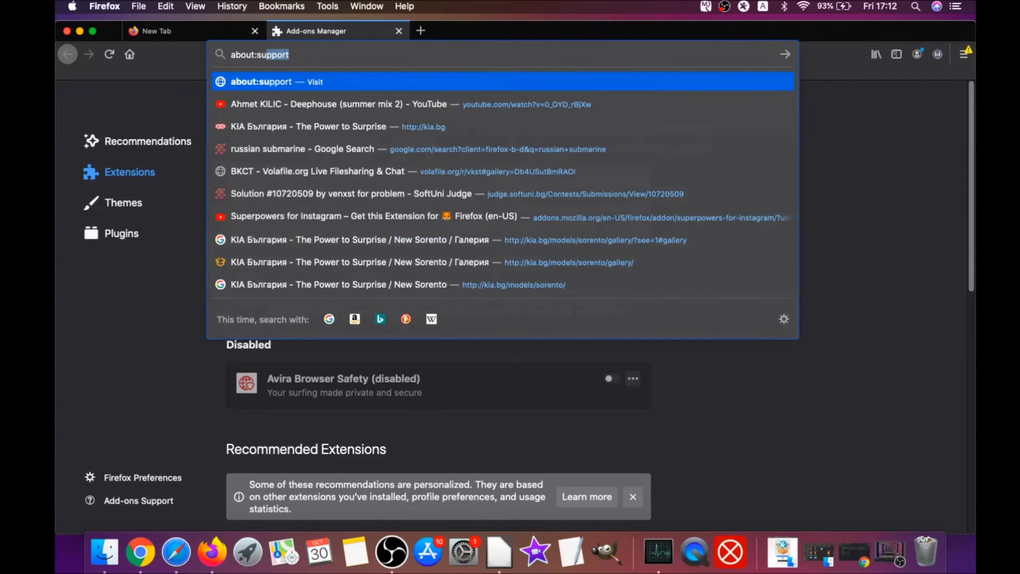
type("upport")
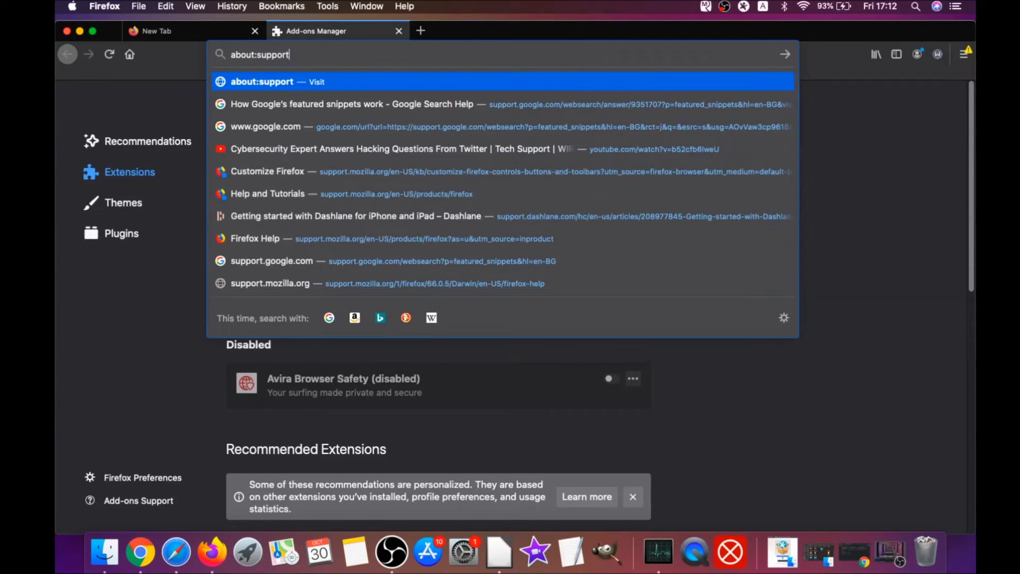
key("Return")
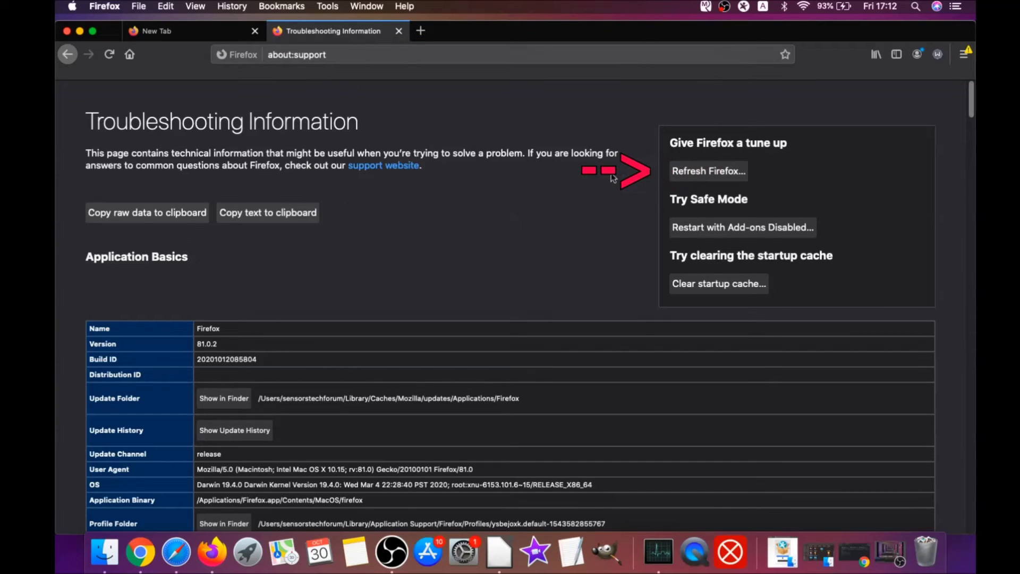
left_click(707, 176)
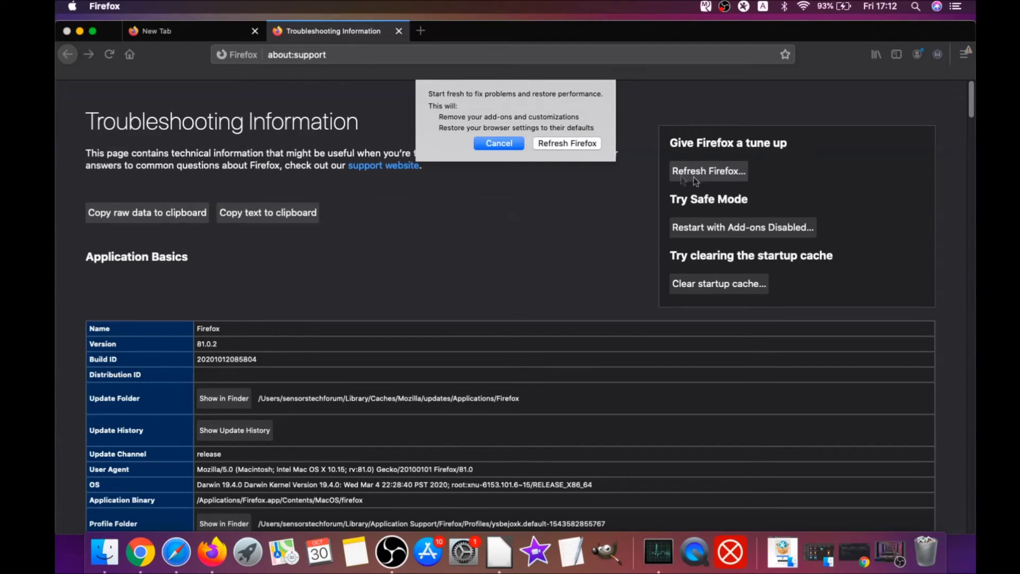
left_click(566, 144)
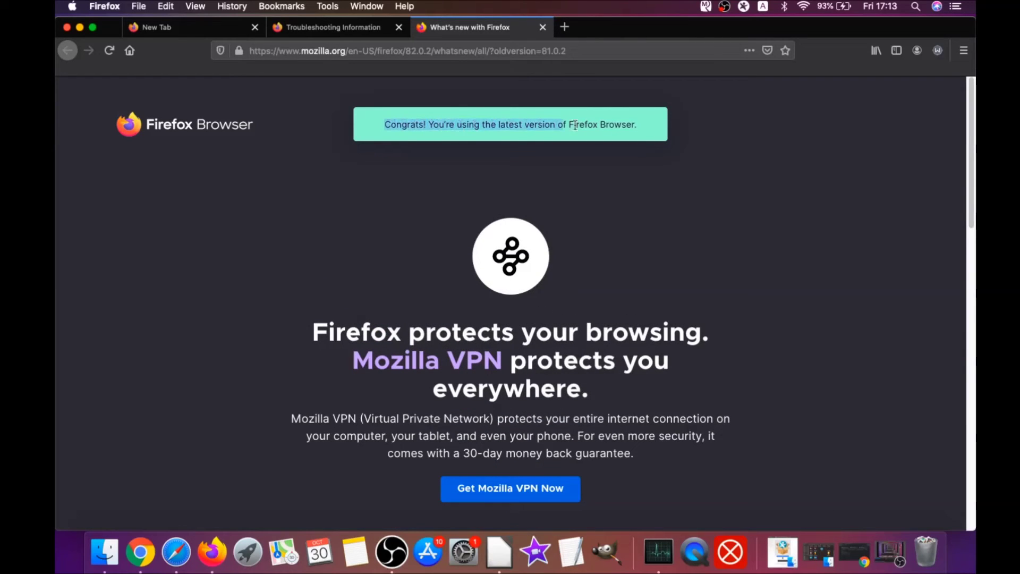
left_click_drag(394, 124, 633, 124)
scroll(498, 266, "down", 1)
scroll(478, 248, "down", 3)
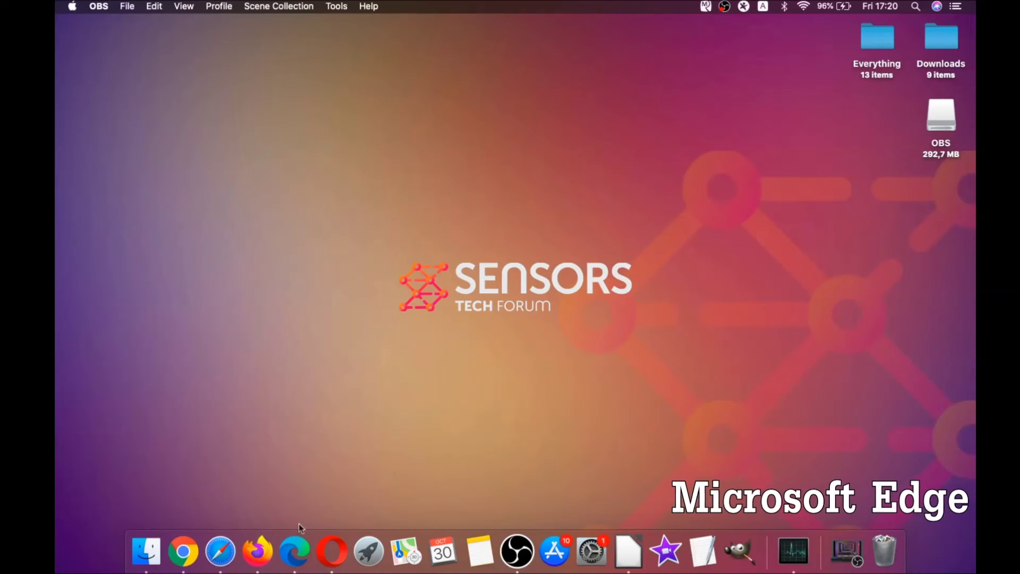
Clear Edge's All Time browsing data, including autofill, then close the window.
left_click(294, 548)
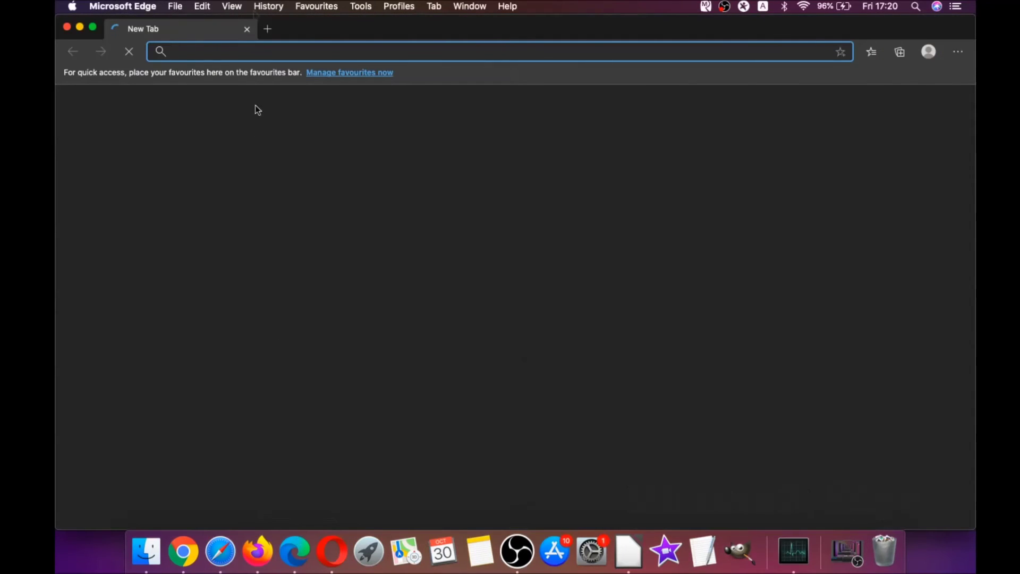
type("e")
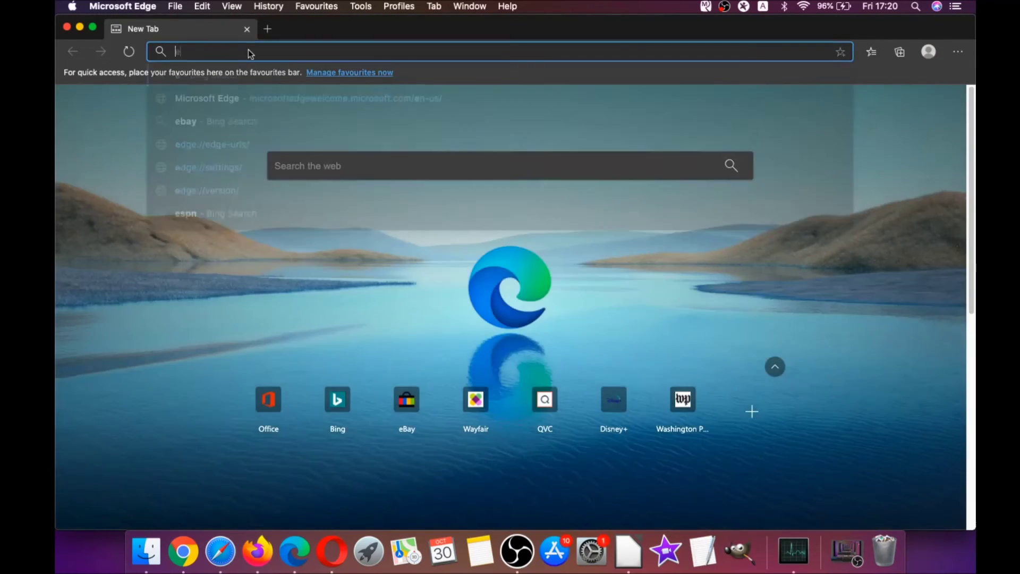
type("dge://")
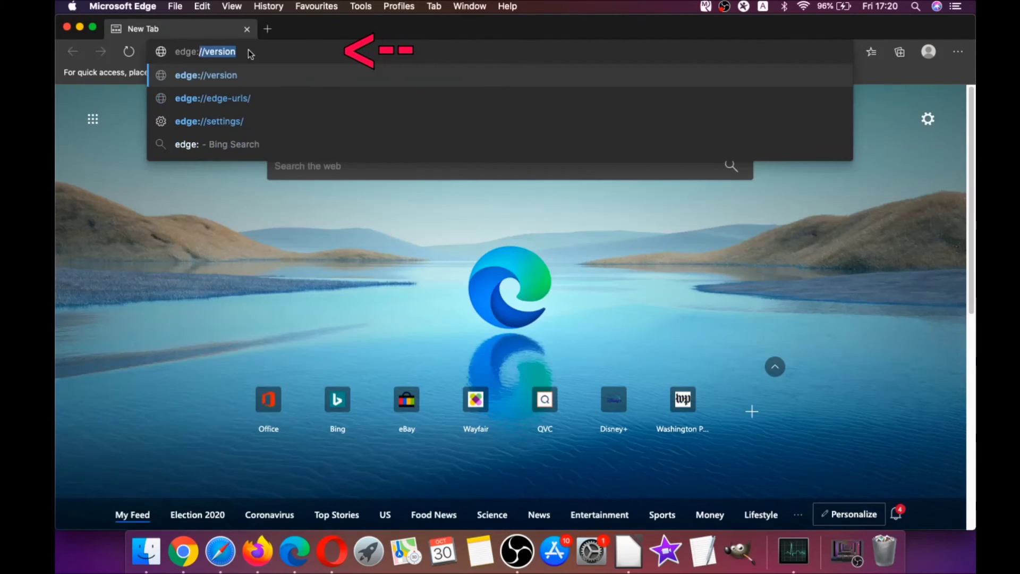
type("setting")
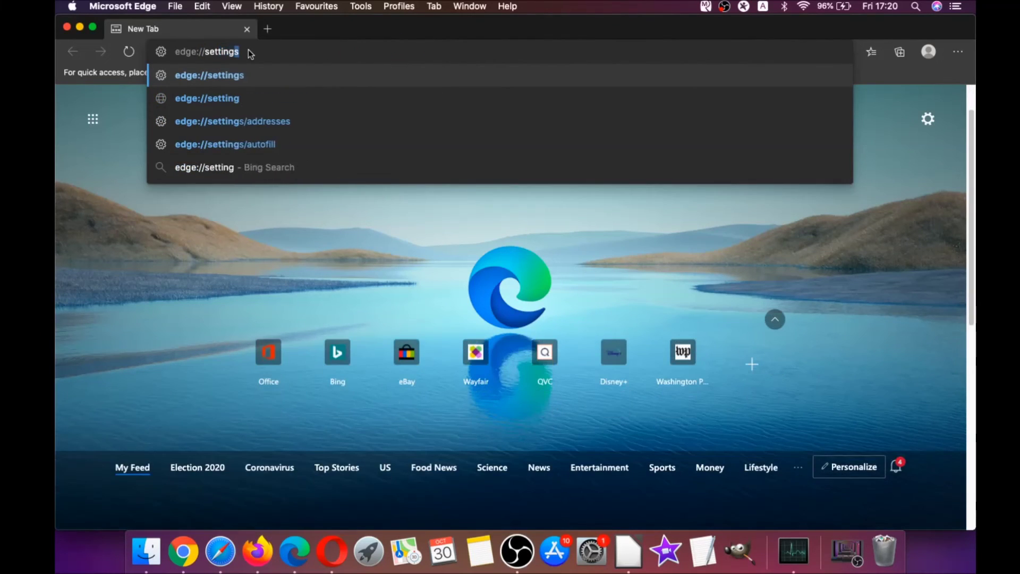
type("s/clearBrowserData")
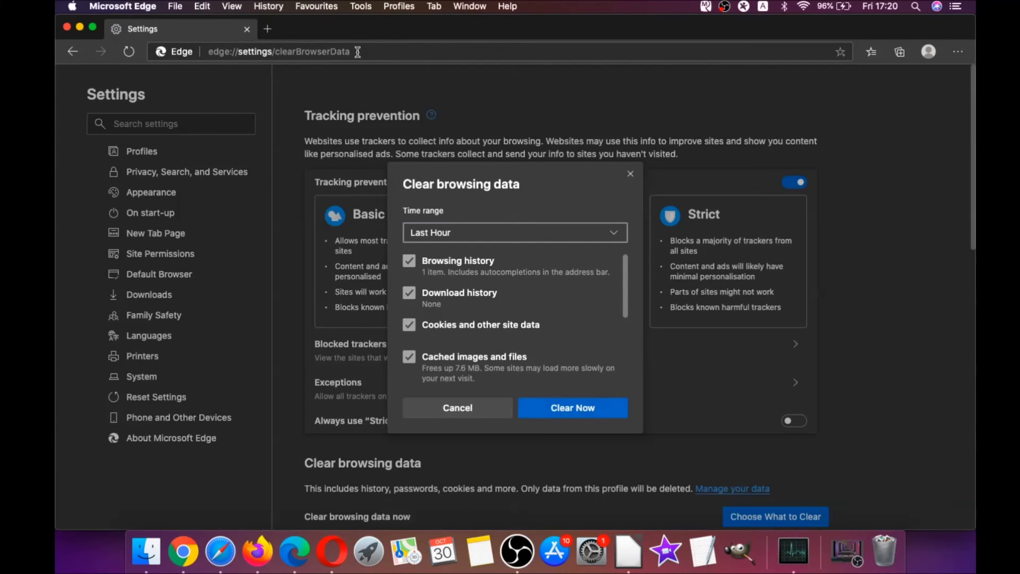
left_click(476, 233)
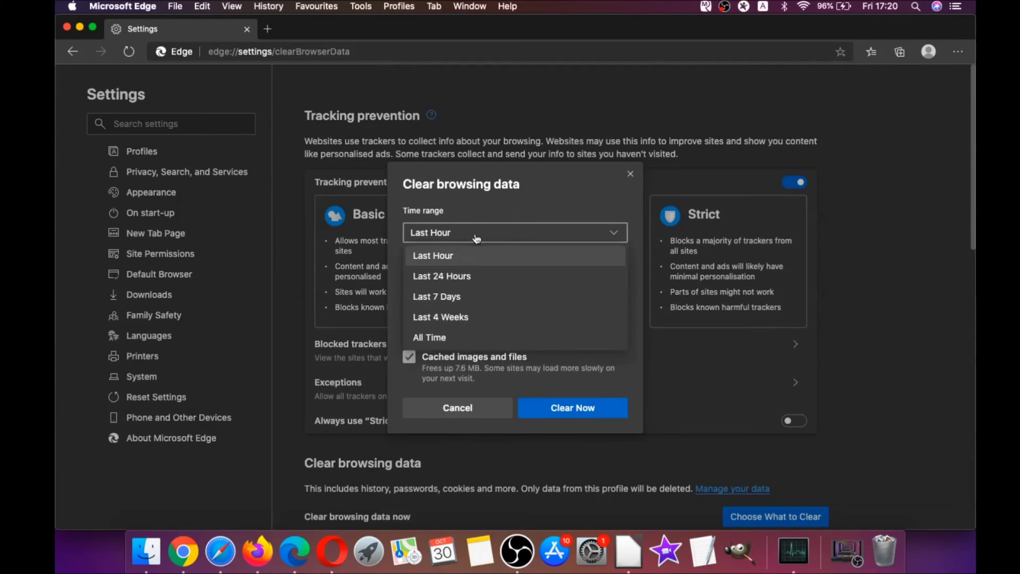
left_click(439, 337)
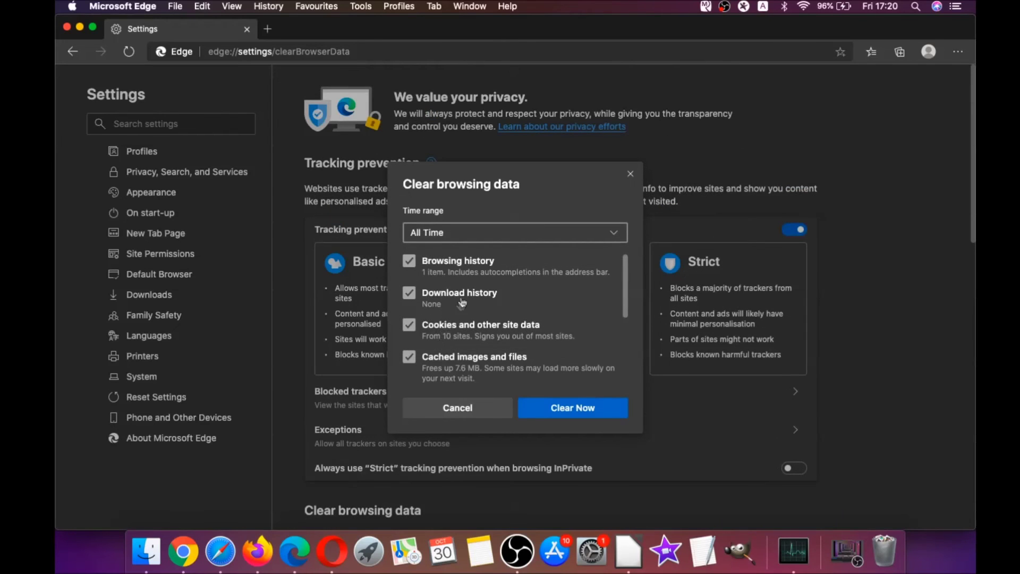
scroll(461, 303, "down", 2)
scroll(474, 285, "down", 3)
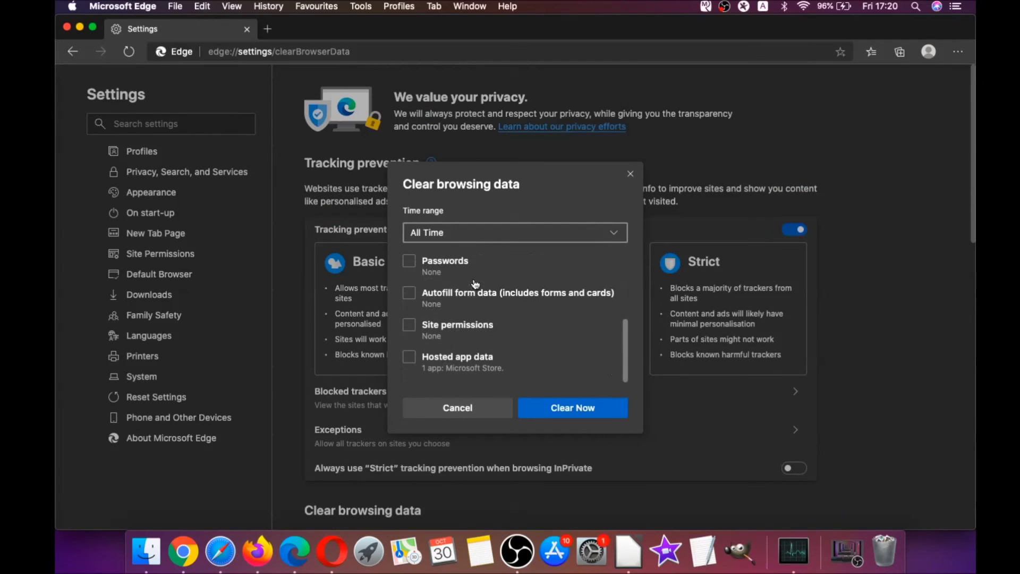
left_click(408, 295)
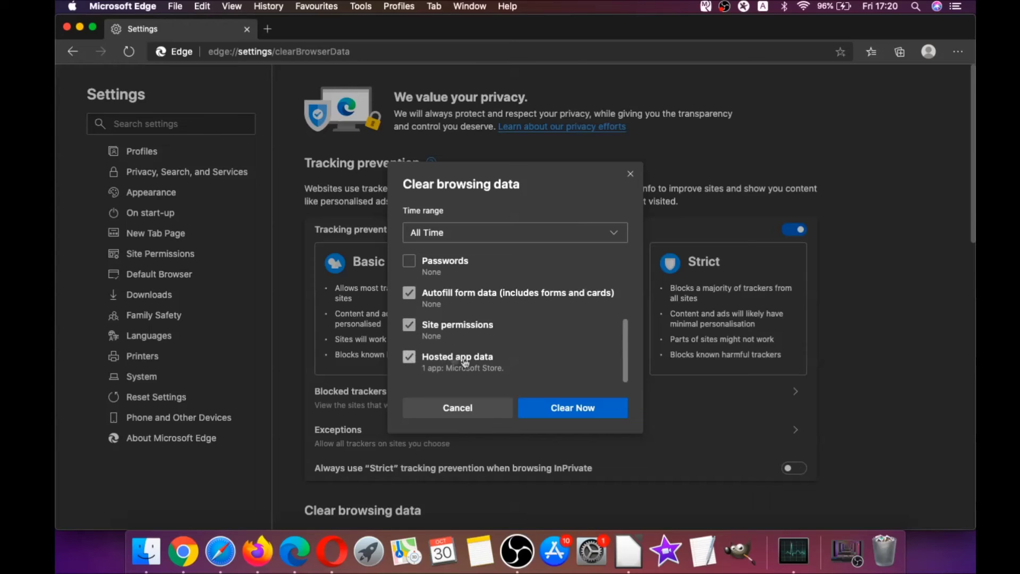
left_click(550, 406)
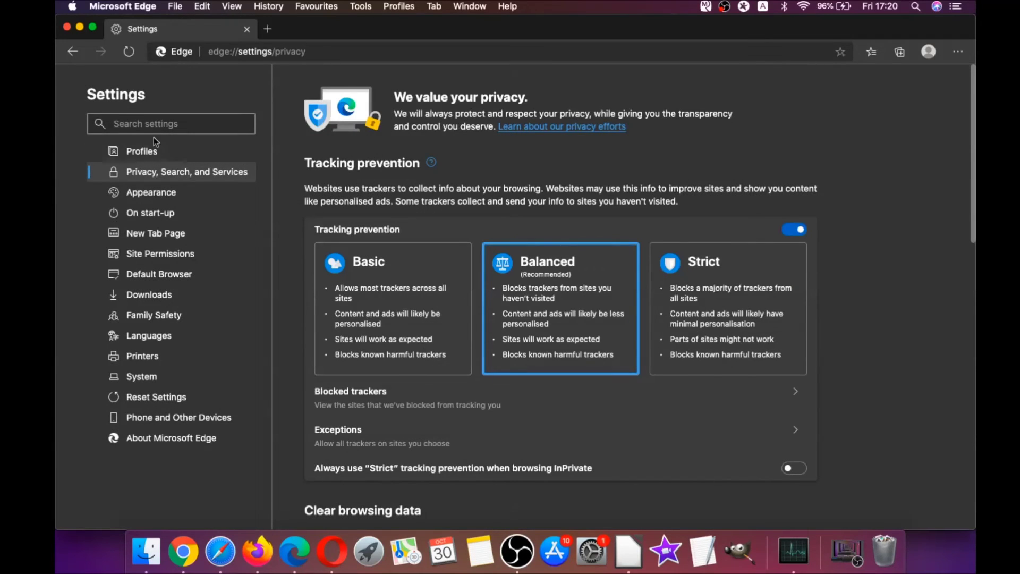
left_click(67, 29)
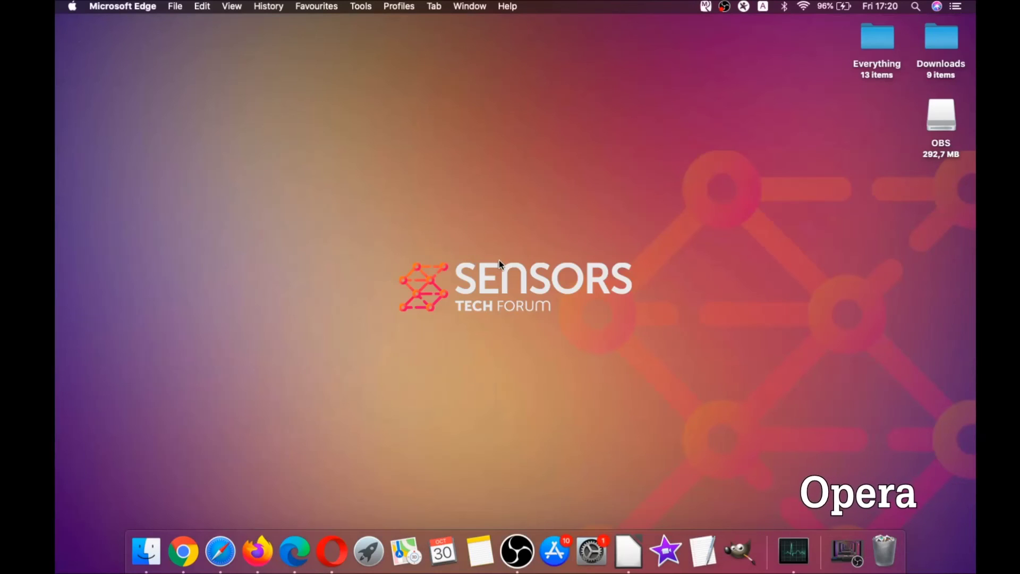
Launch Opera maximized and go to opera://settings/clearBrowserData.
left_click(338, 542)
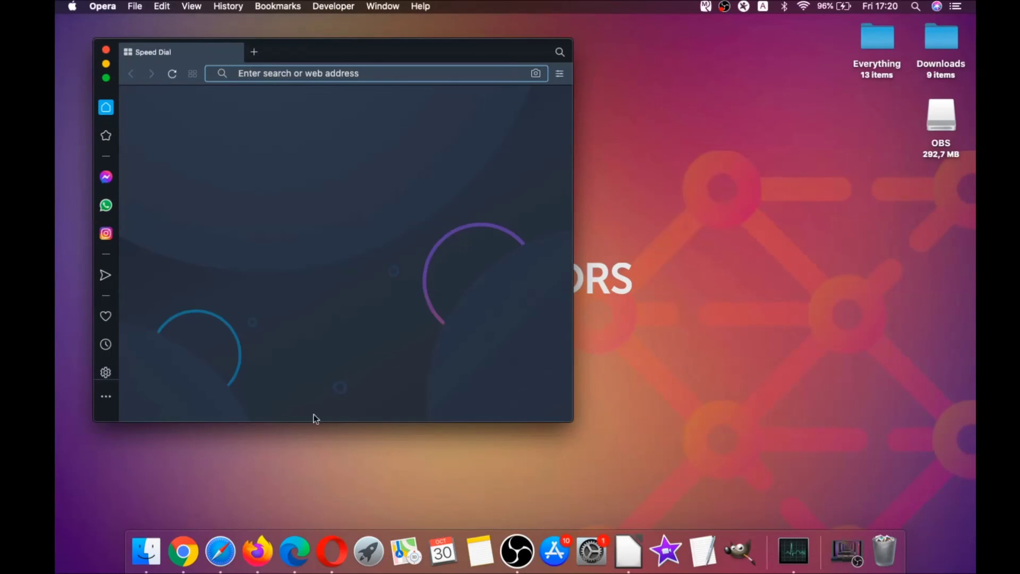
left_click(107, 77)
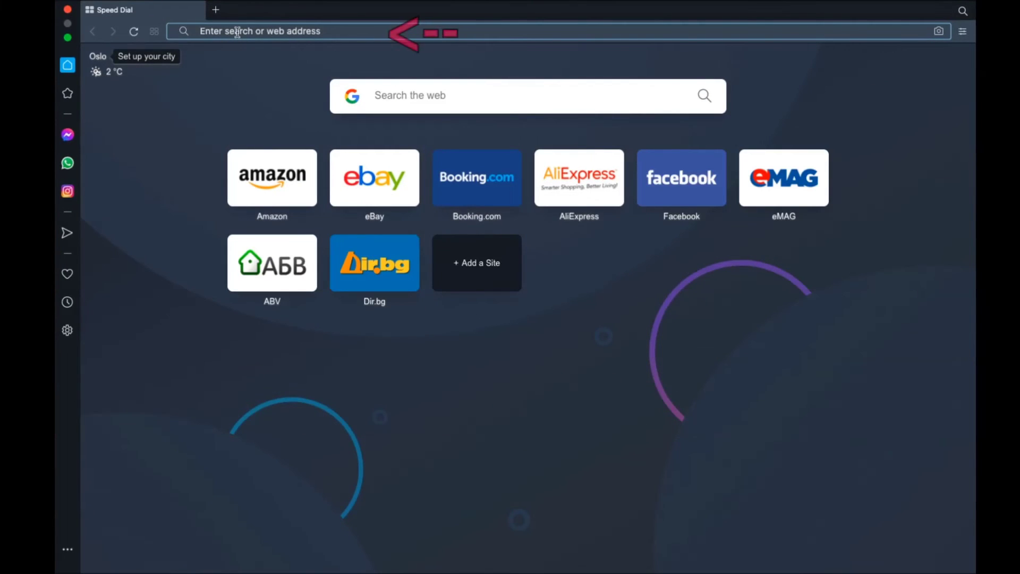
left_click(236, 31)
type("opera:")
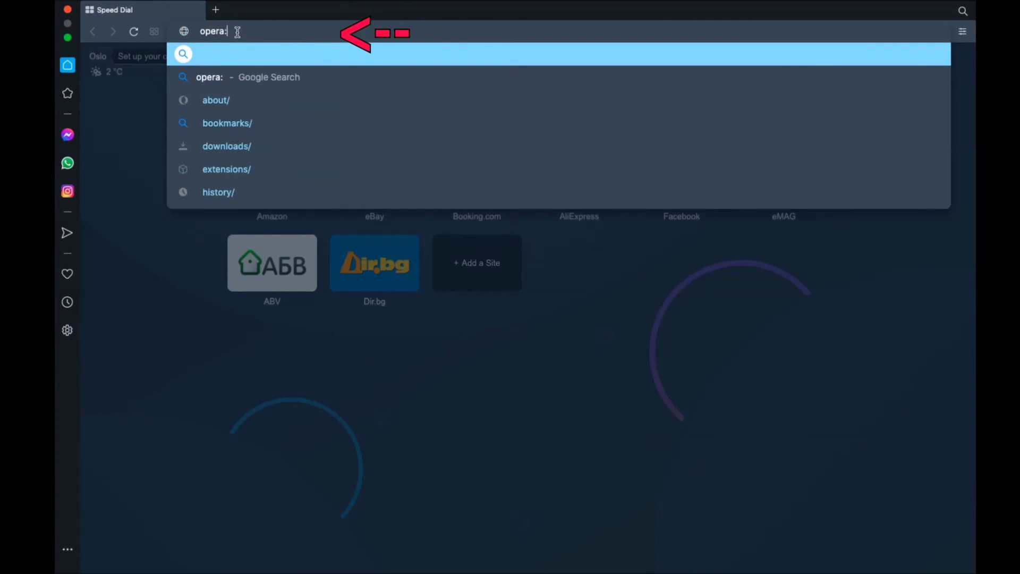
type("//setting")
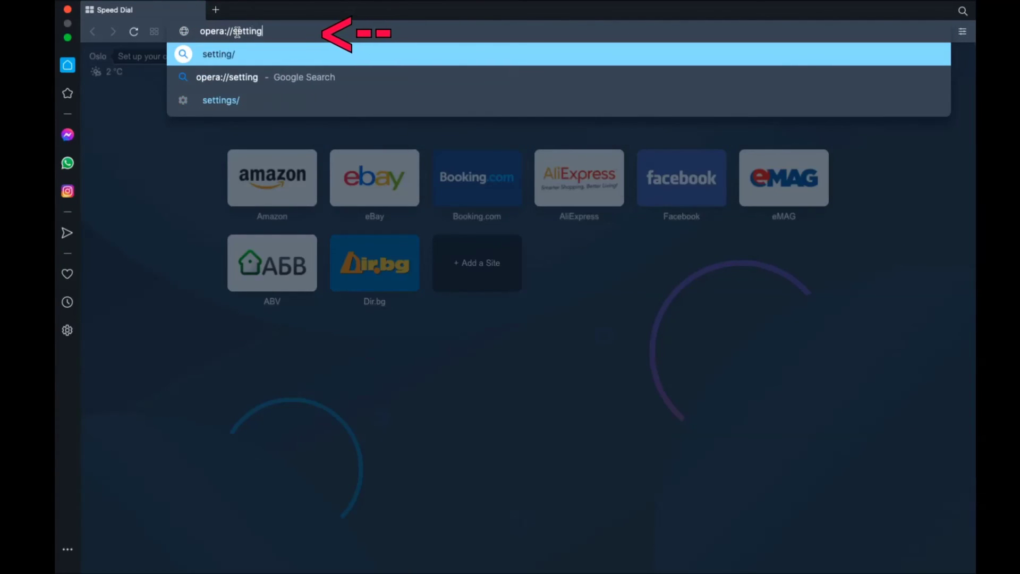
type("s/clearBrowserData")
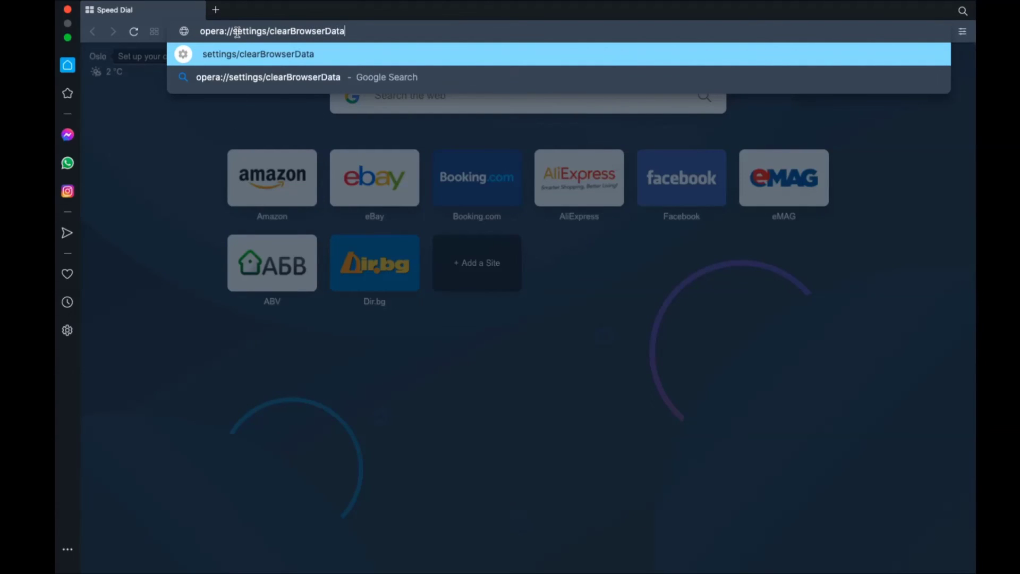
key("Return")
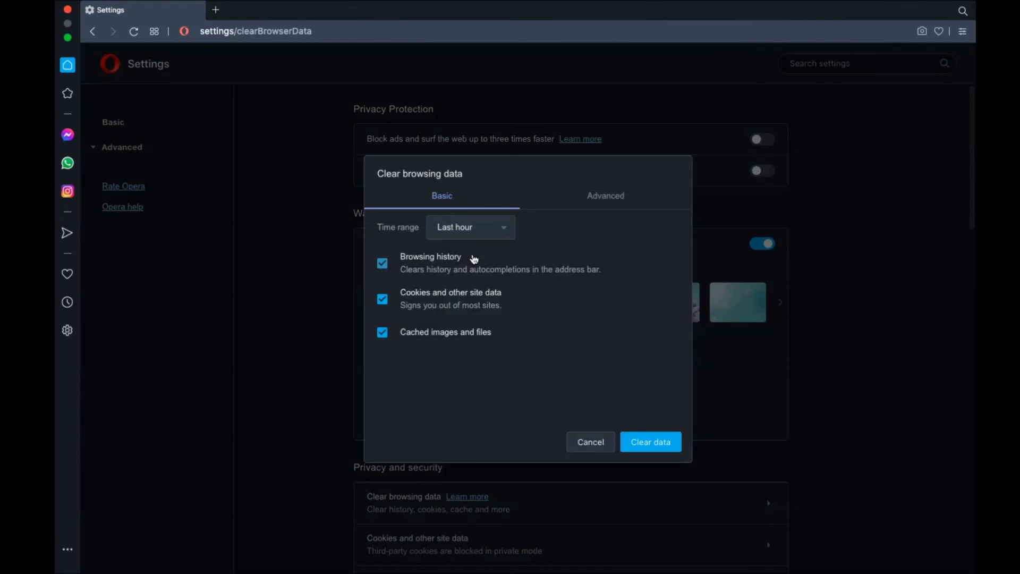
Clear all-time data in the Advanced categories, then close the Opera window.
left_click(488, 231)
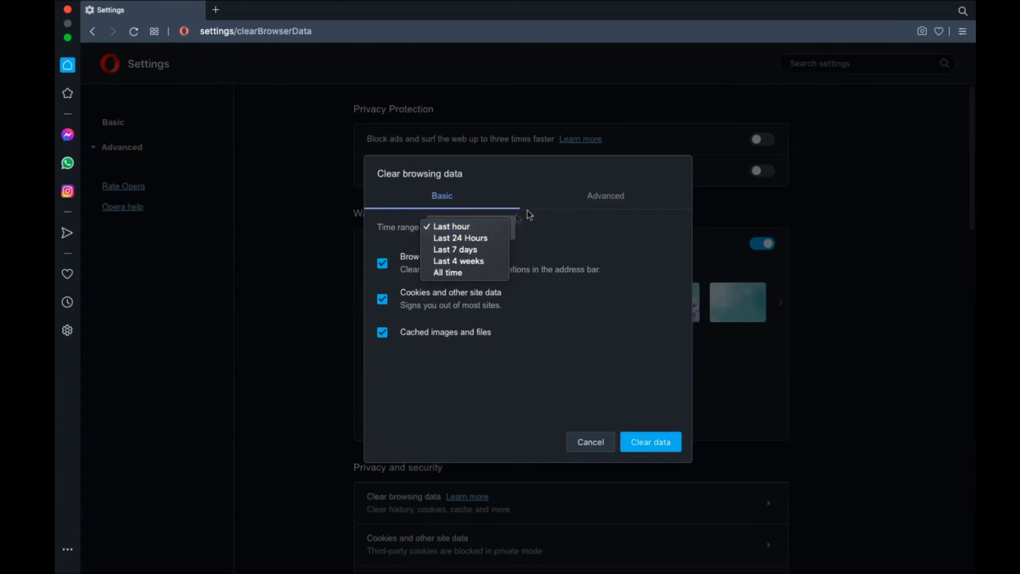
left_click(576, 200)
left_click(599, 200)
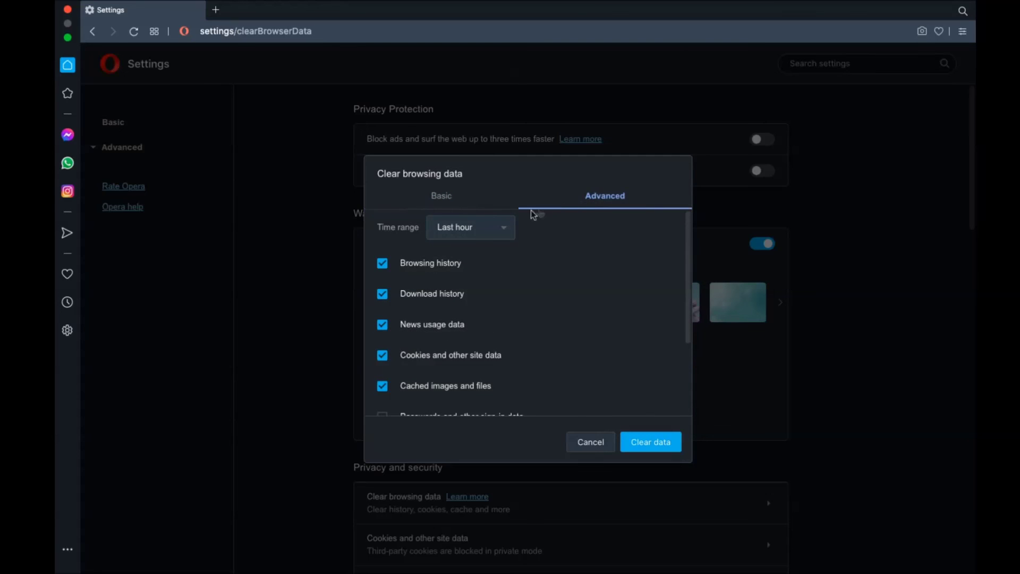
left_click(478, 227)
left_click(469, 271)
scroll(467, 271, "down", 2)
scroll(457, 290, "down", 2)
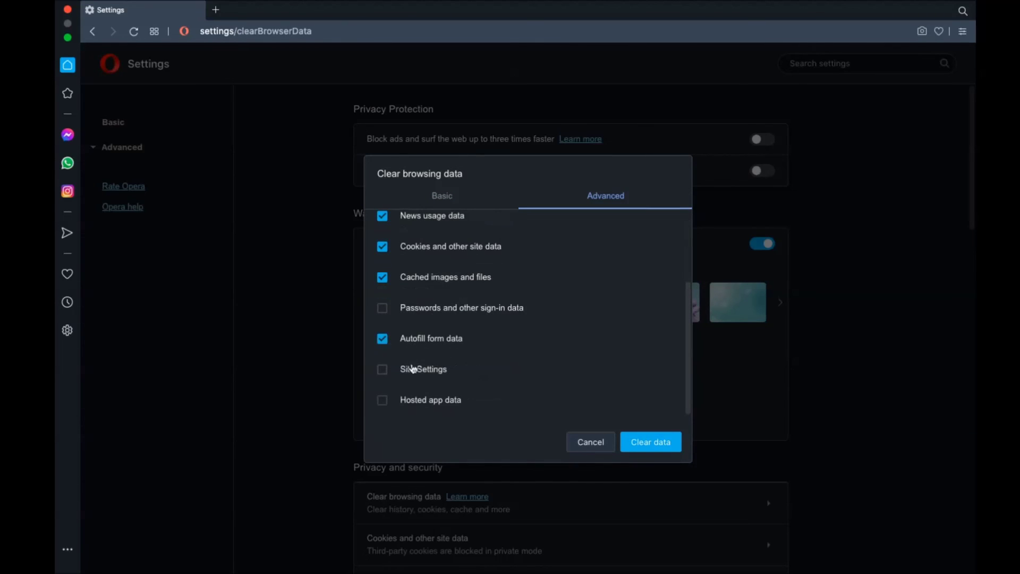
left_click(647, 443)
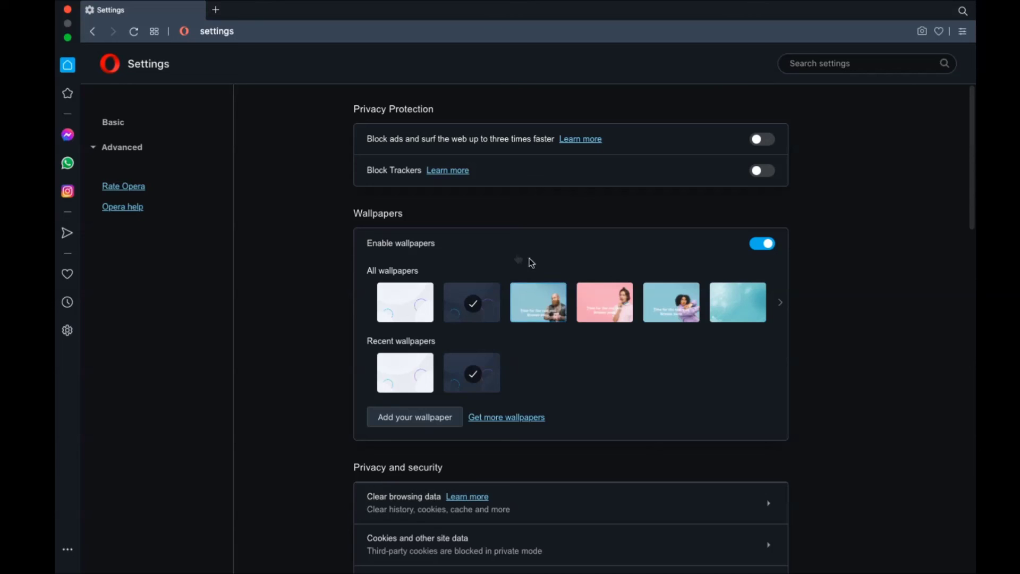
left_click(68, 8)
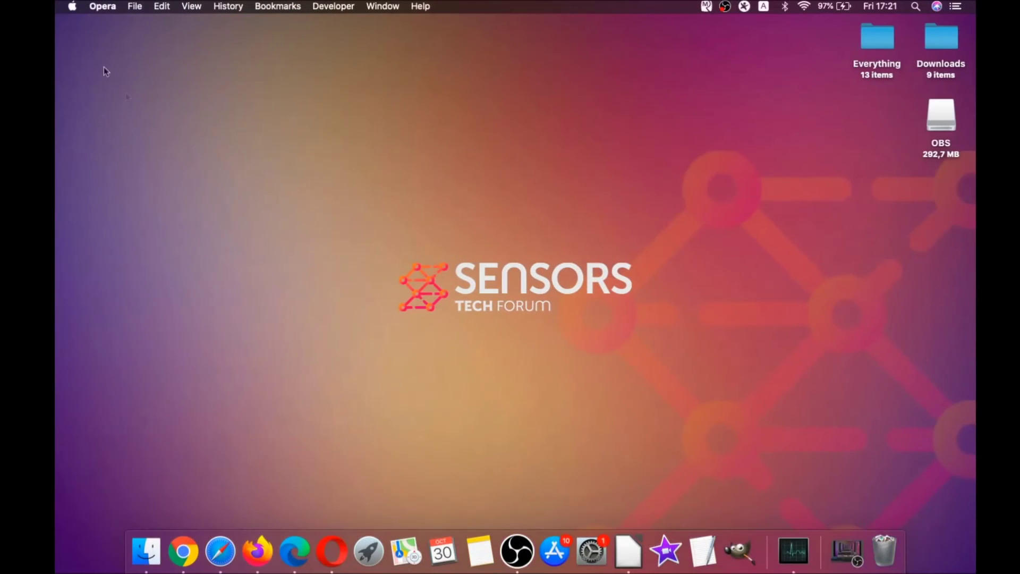